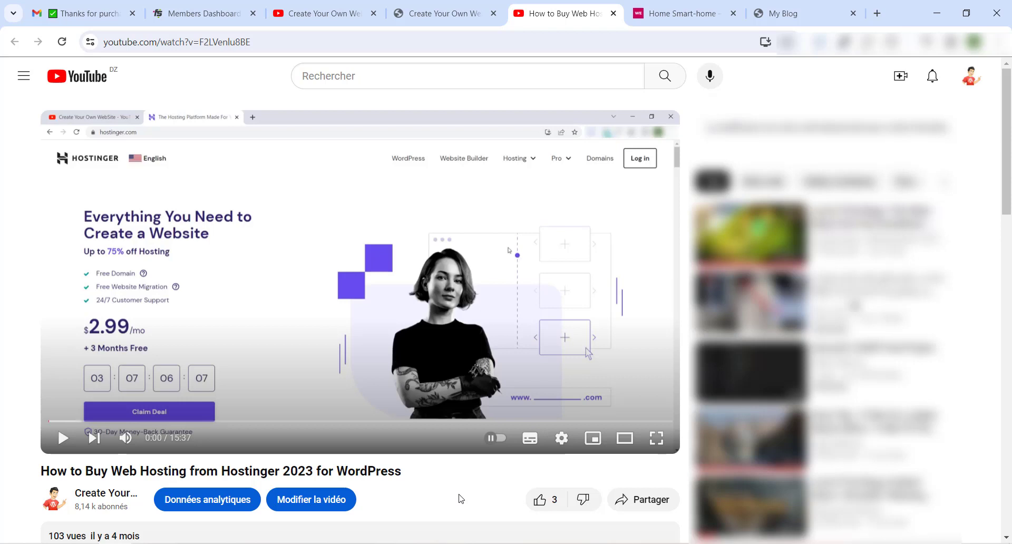
Open Hostinger's web hosting page from the hosting link on the create-your-own-website.net homepage.
{"action": "left_click", "coordinate": [776, 15]}
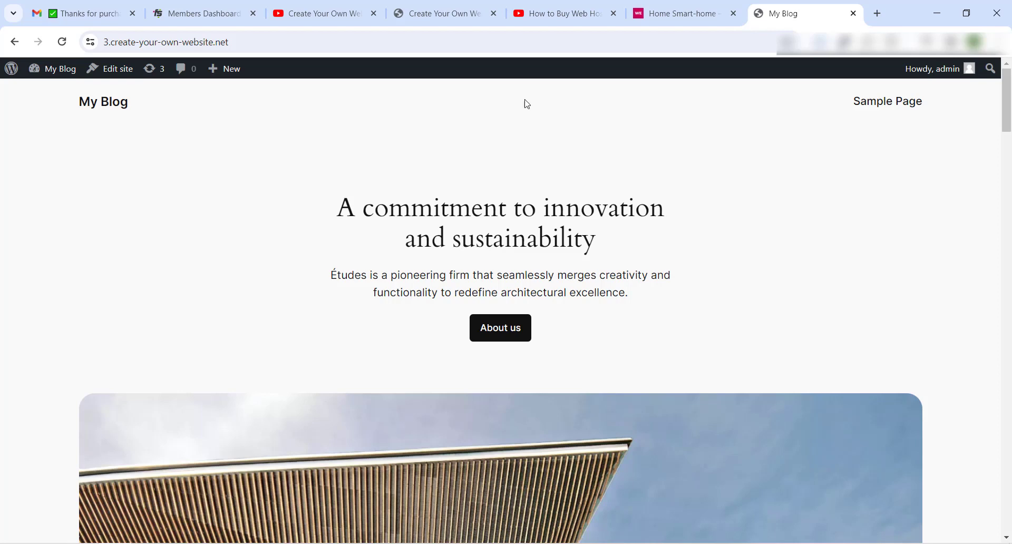
{"action": "left_click", "coordinate": [443, 13]}
{"action": "scroll", "coordinate": [790, 272], "scroll_direction": "down", "scroll_amount": 3}
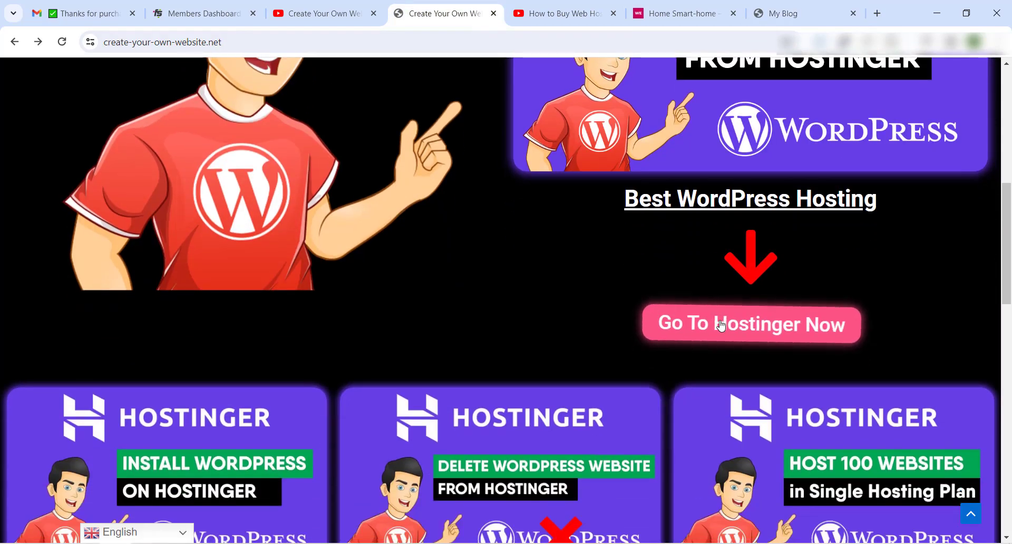
{"action": "left_click", "coordinate": [718, 323]}
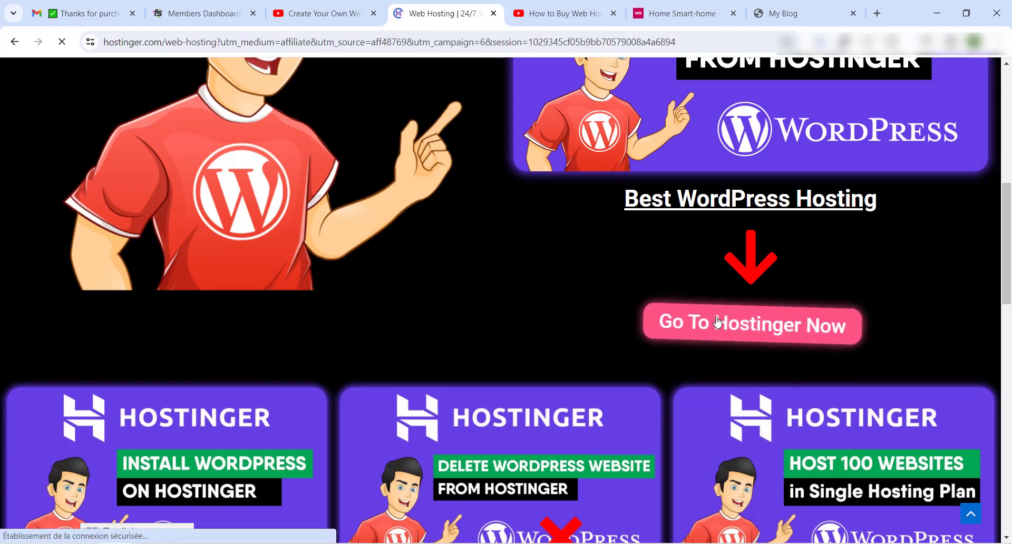
{"action": "scroll", "coordinate": [443, 224], "scroll_direction": "down", "scroll_amount": 5}
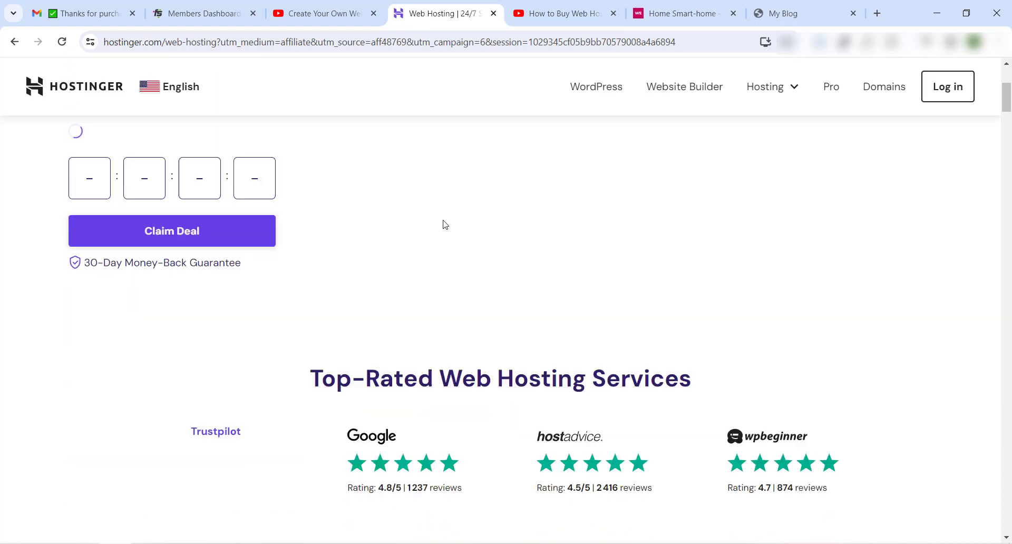
{"action": "scroll", "coordinate": [422, 259], "scroll_direction": "up", "scroll_amount": 5}
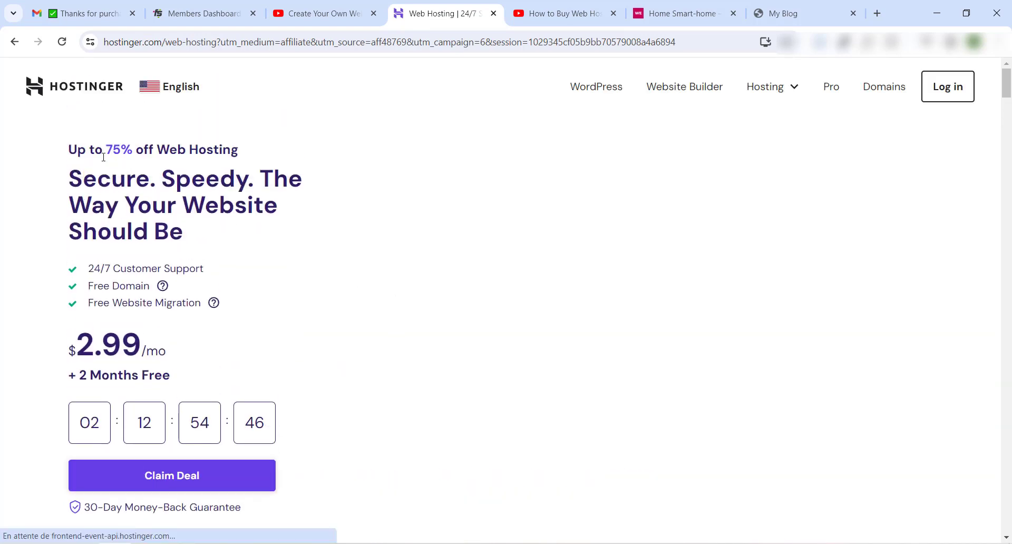
Examine the discount, the monthly price and the free months in the Hostinger web hosting offer.
{"action": "left_click_drag", "start_coordinate": [105, 150], "coordinate": [136, 151]}
{"action": "left_click", "coordinate": [213, 261]}
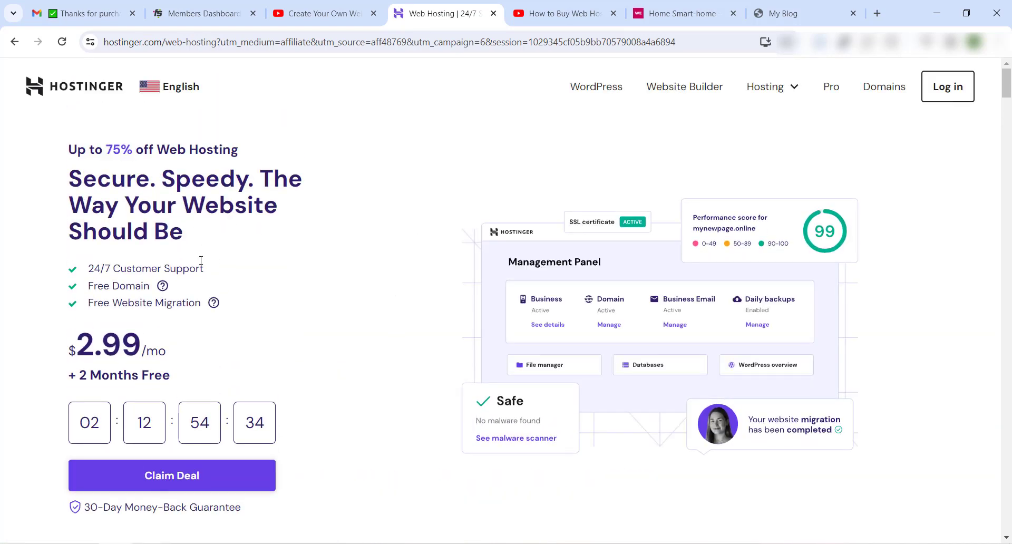
{"action": "left_click_drag", "start_coordinate": [72, 343], "coordinate": [141, 349]}
{"action": "left_click", "coordinate": [177, 362]}
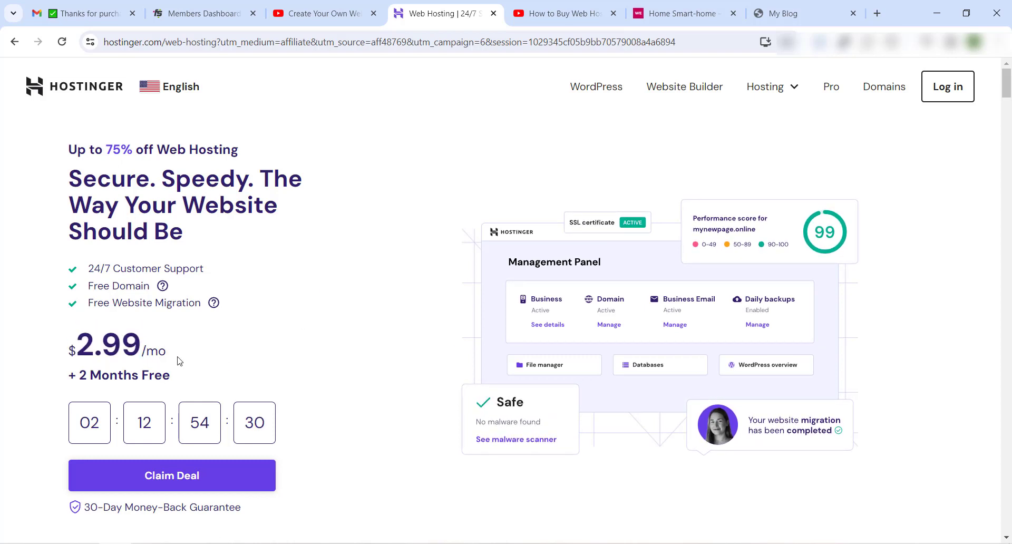
{"action": "left_click_drag", "start_coordinate": [78, 376], "coordinate": [220, 380]}
{"action": "left_click", "coordinate": [219, 380]}
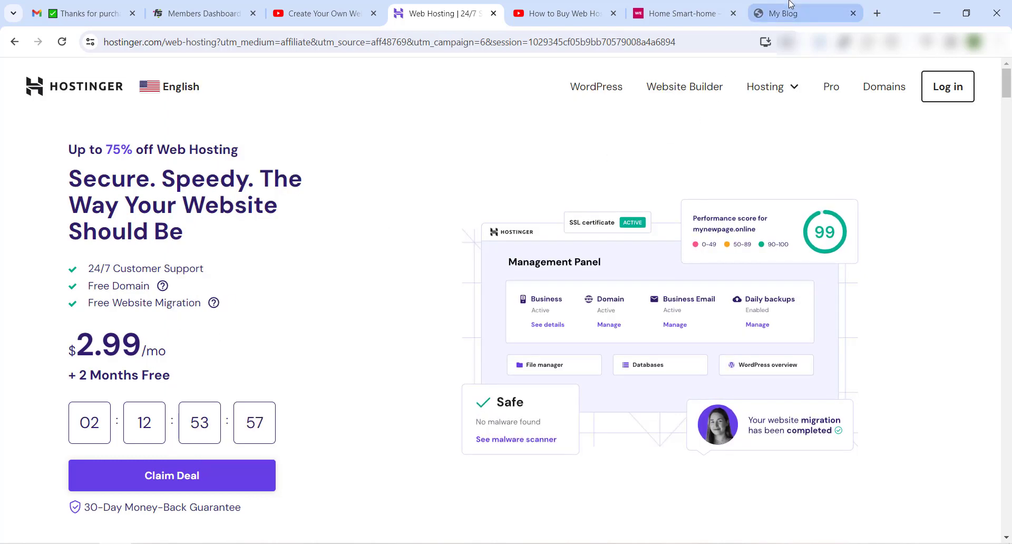
Switch to the My Blog site and open the installed themes page in its WordPress dashboard.
{"action": "left_click", "coordinate": [781, 13]}
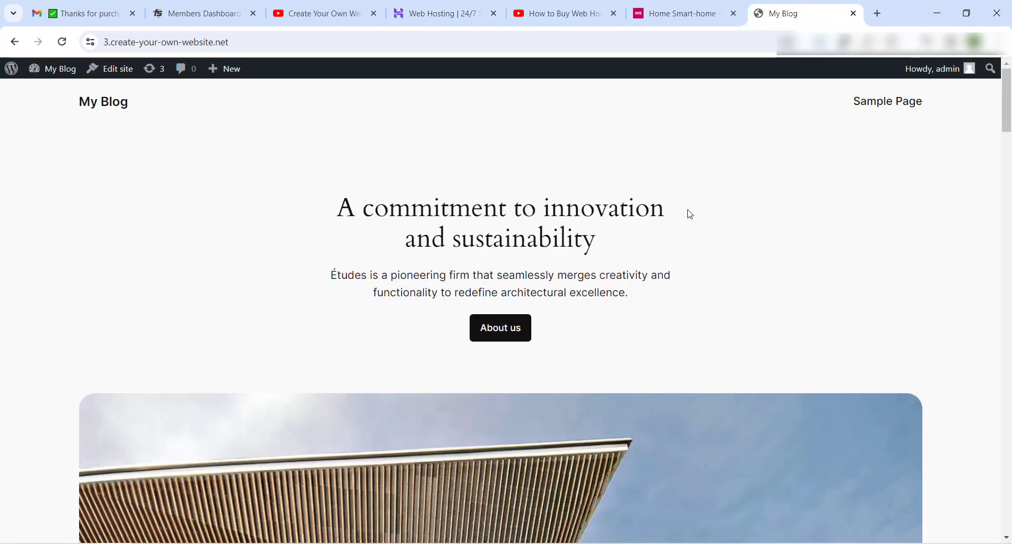
{"action": "mouse_move", "coordinate": [58, 70]}
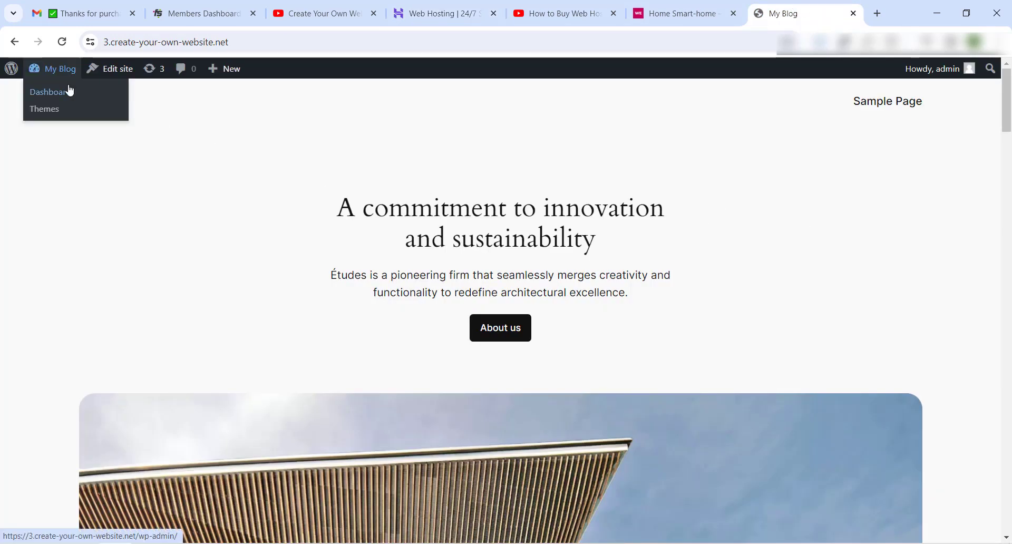
{"action": "left_click", "coordinate": [68, 90]}
{"action": "mouse_move", "coordinate": [58, 273]}
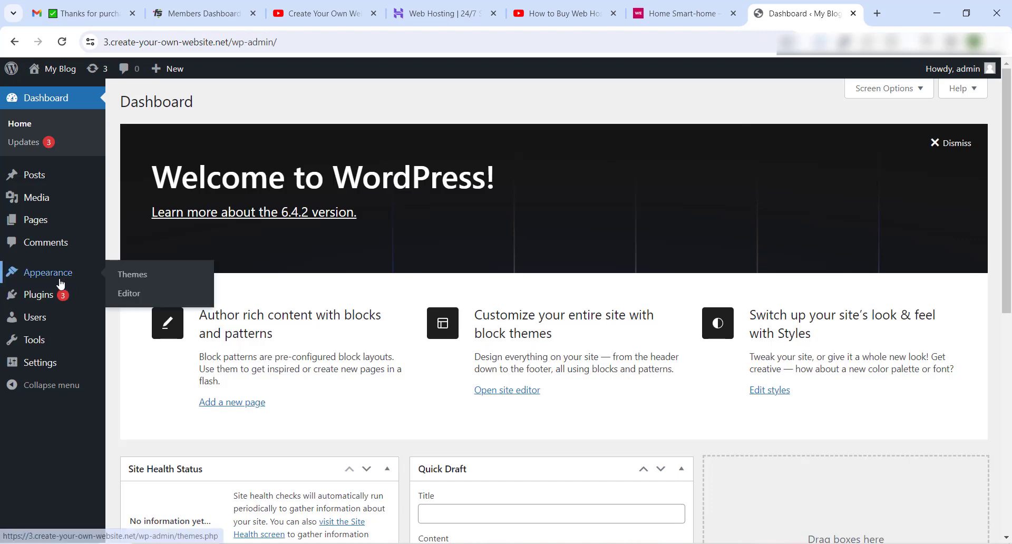
{"action": "left_click", "coordinate": [134, 272]}
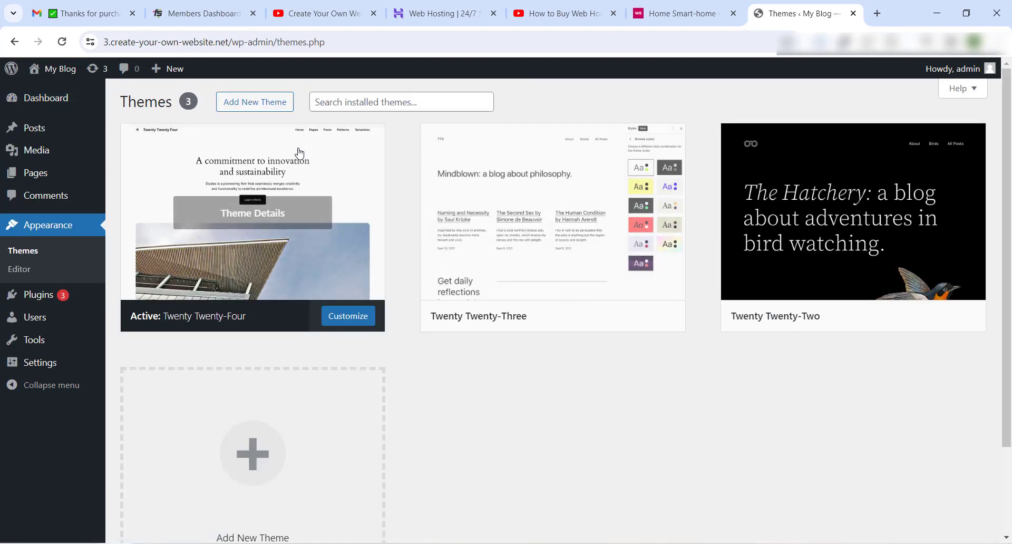
Search the WordPress theme directory for "astra", then install and activate the Astra theme.
{"action": "left_click", "coordinate": [264, 102]}
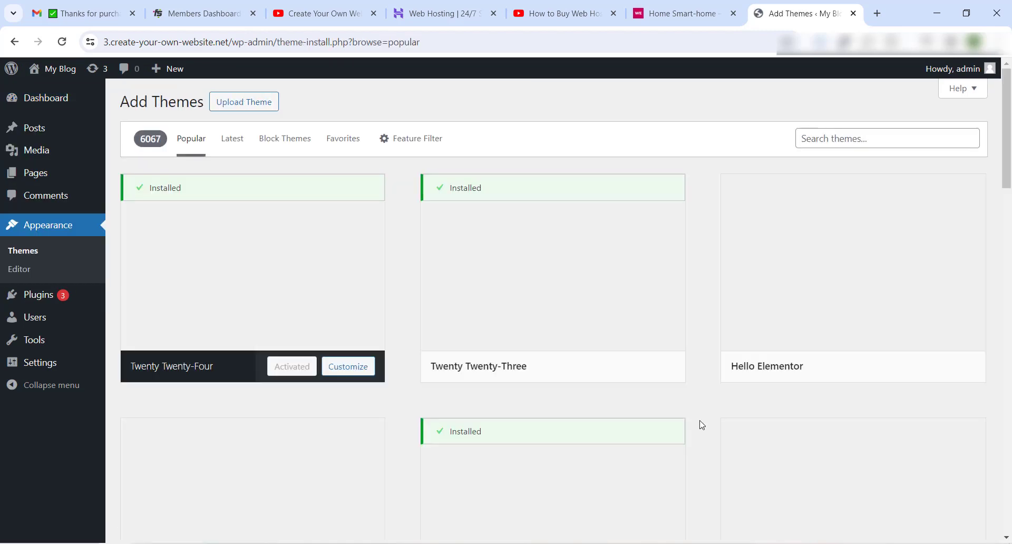
{"action": "left_click", "coordinate": [853, 144]}
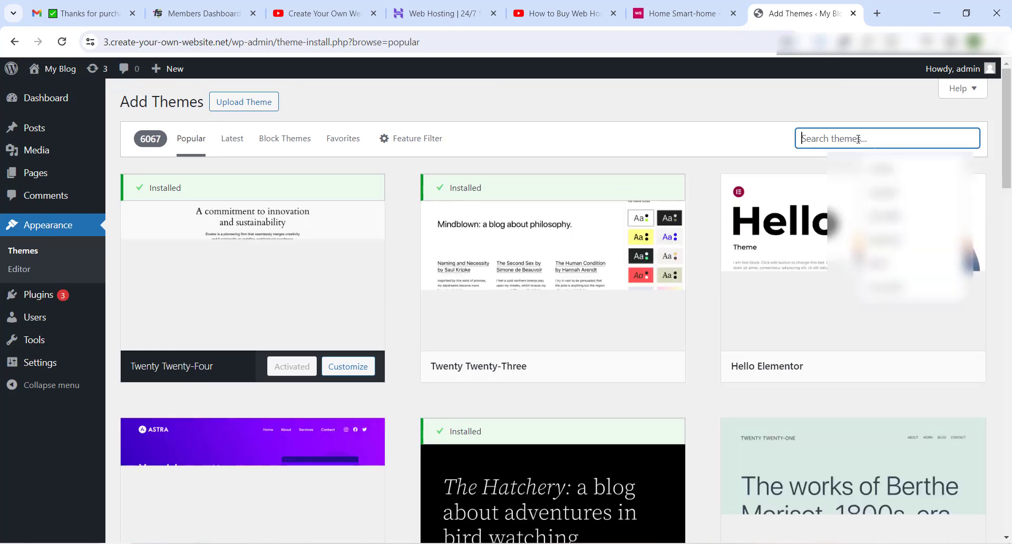
{"action": "type", "text": "astra"}
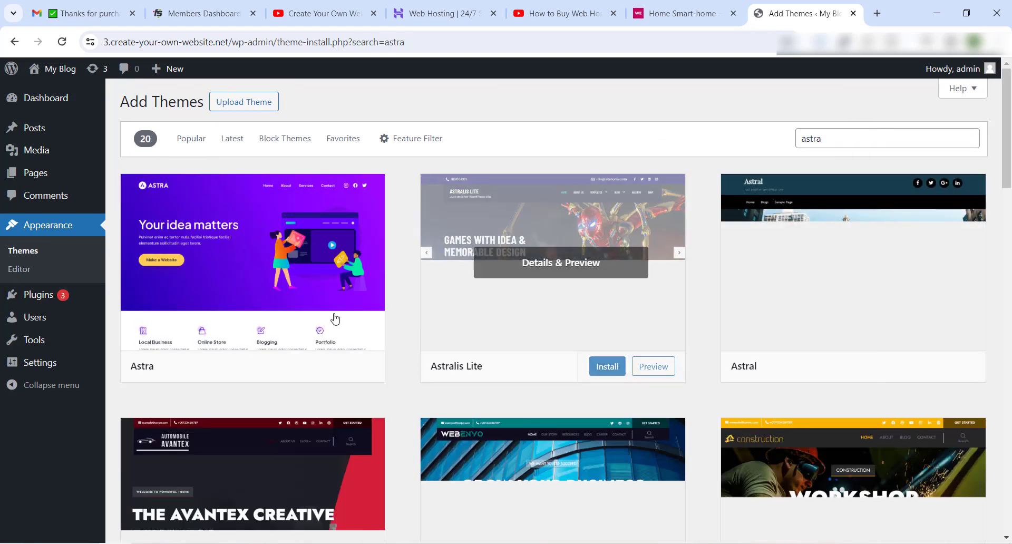
{"action": "mouse_move", "coordinate": [295, 352]}
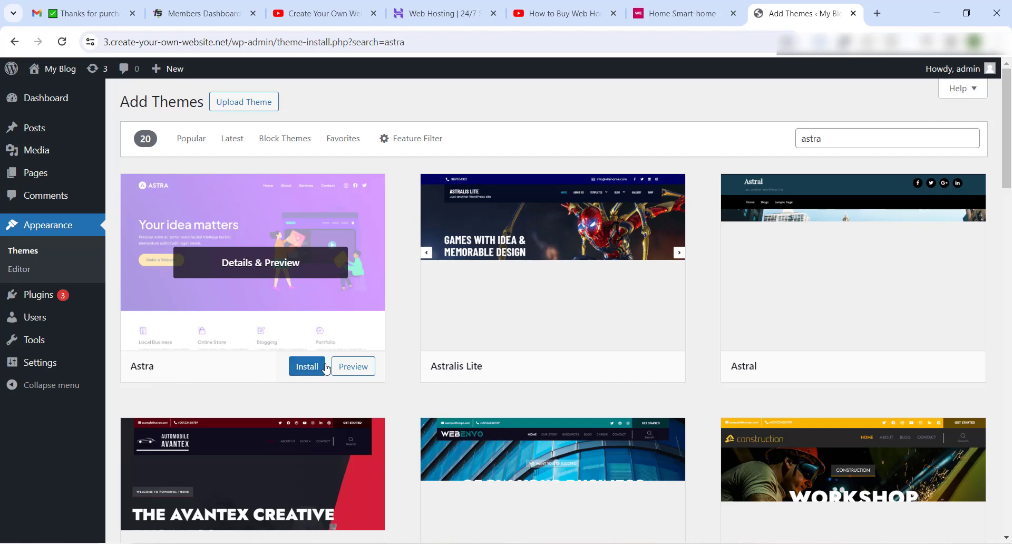
{"action": "left_click", "coordinate": [306, 368]}
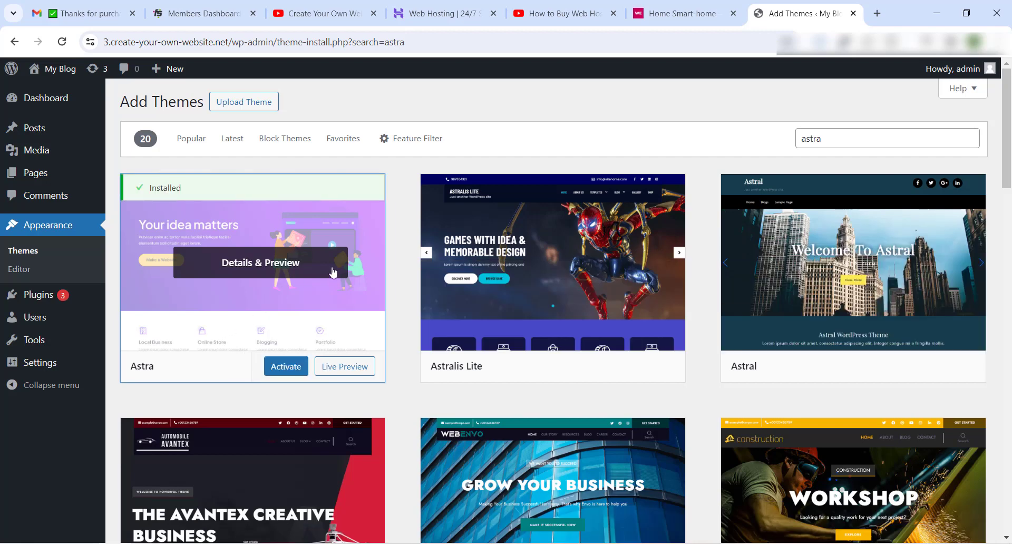
{"action": "left_click", "coordinate": [283, 366]}
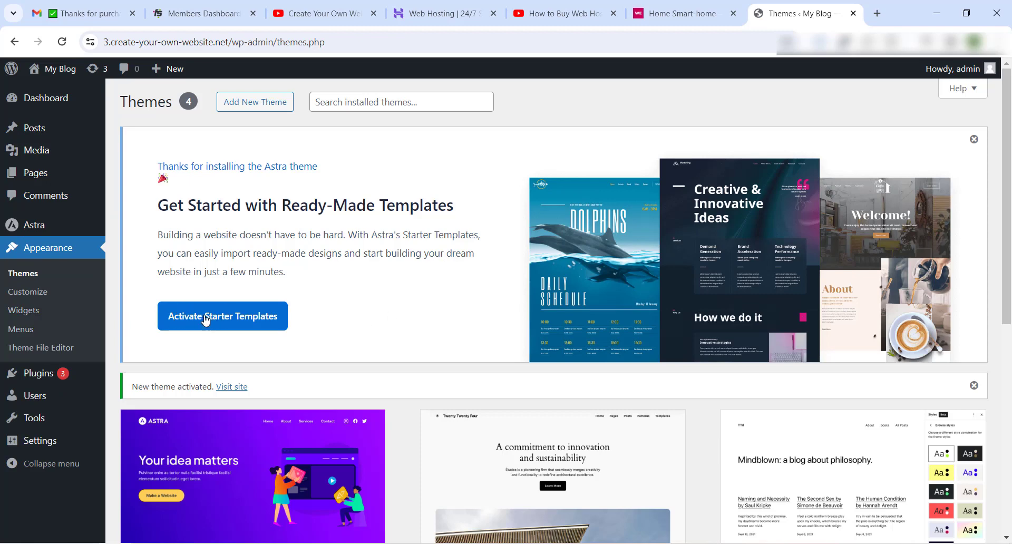
Activate Astra's Starter Templates and choose Elementor as the page builder.
{"action": "left_click", "coordinate": [205, 320]}
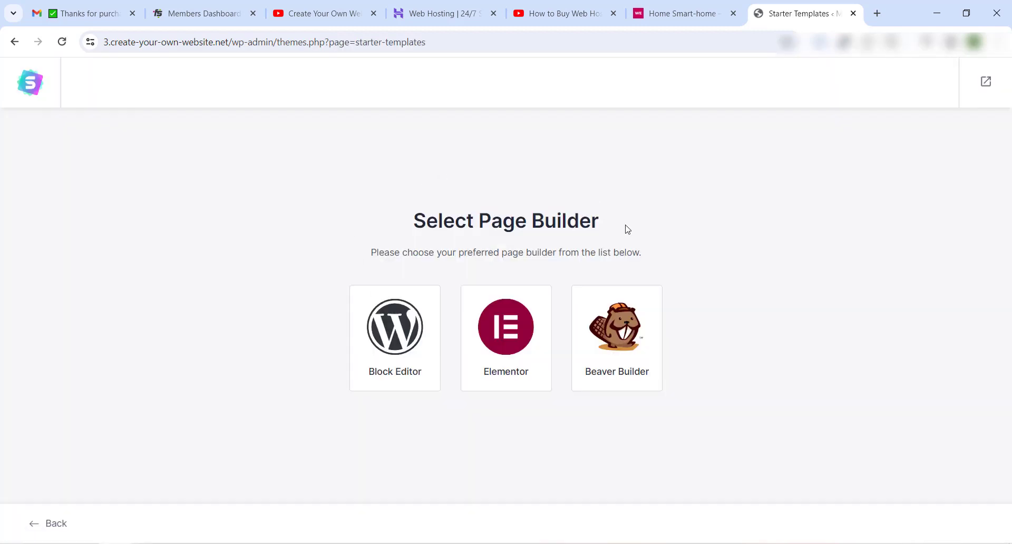
{"action": "left_click", "coordinate": [508, 299]}
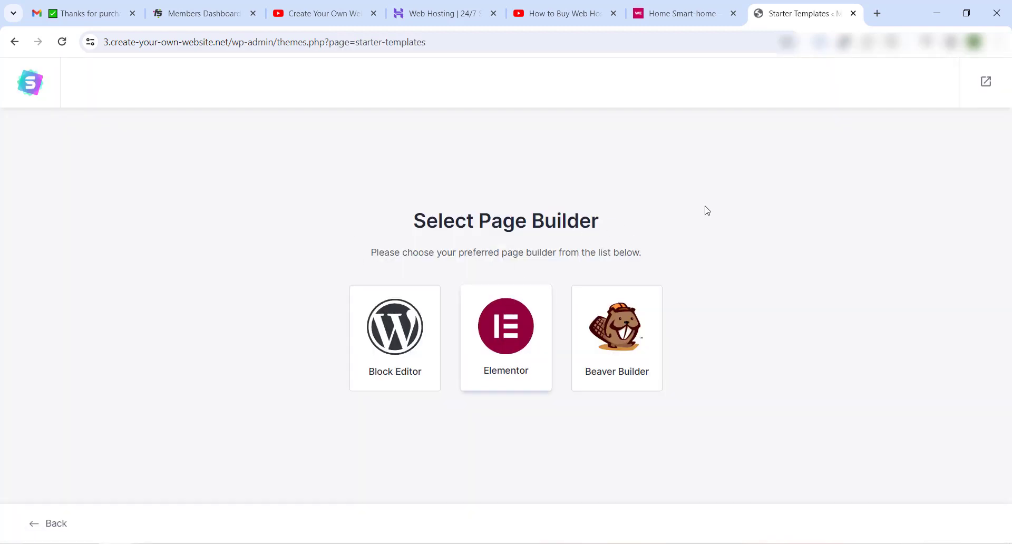
Look through the Elementor starter templates, comparing the free and premium designs.
{"action": "scroll", "coordinate": [680, 168], "scroll_direction": "down", "scroll_amount": 10}
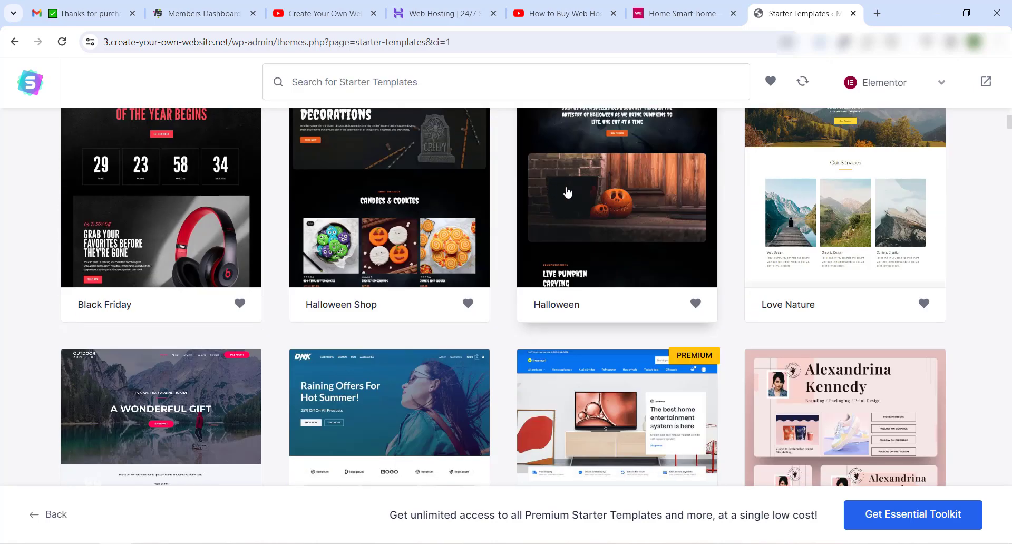
{"action": "scroll", "coordinate": [395, 253], "scroll_direction": "down", "scroll_amount": 5}
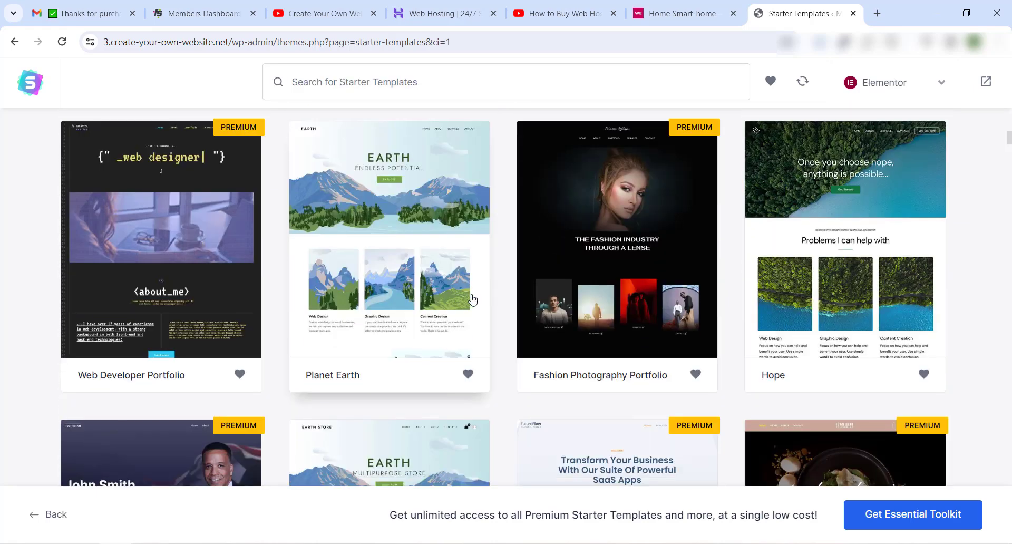
{"action": "scroll", "coordinate": [469, 284], "scroll_direction": "up", "scroll_amount": 6}
{"action": "scroll", "coordinate": [528, 263], "scroll_direction": "up", "scroll_amount": 3}
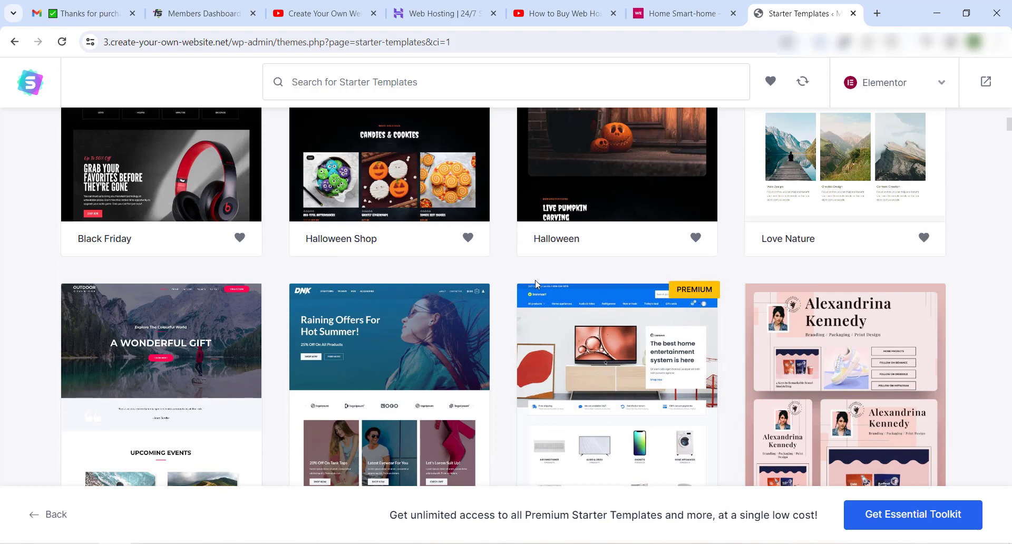
{"action": "scroll", "coordinate": [535, 284], "scroll_direction": "down", "scroll_amount": 3}
{"action": "scroll", "coordinate": [686, 227], "scroll_direction": "up", "scroll_amount": 1}
{"action": "scroll", "coordinate": [710, 219], "scroll_direction": "down", "scroll_amount": 1}
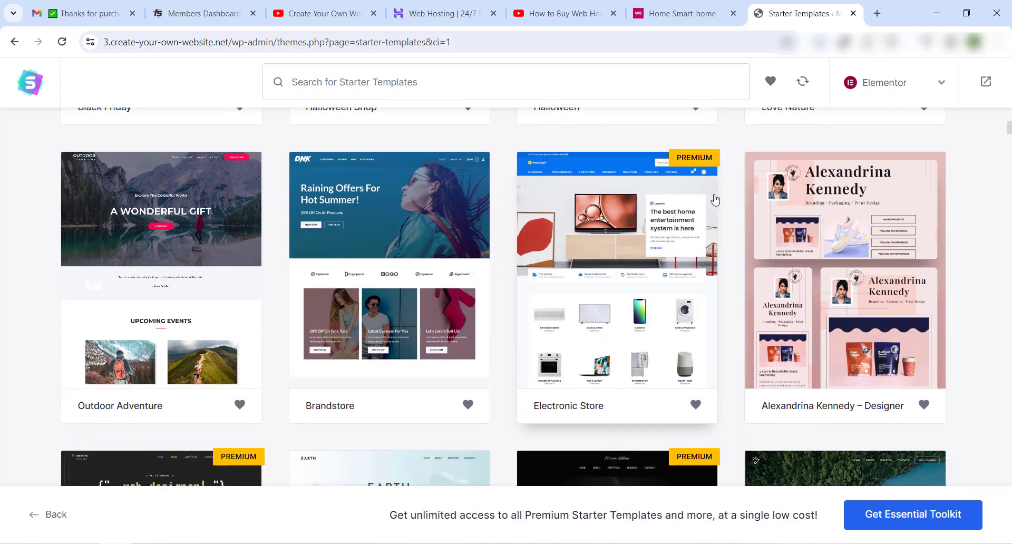
{"action": "scroll", "coordinate": [696, 161], "scroll_direction": "up", "scroll_amount": 1}
{"action": "scroll", "coordinate": [633, 169], "scroll_direction": "down", "scroll_amount": 1}
{"action": "scroll", "coordinate": [670, 212], "scroll_direction": "up", "scroll_amount": 2}
{"action": "scroll", "coordinate": [670, 212], "scroll_direction": "down", "scroll_amount": 9}
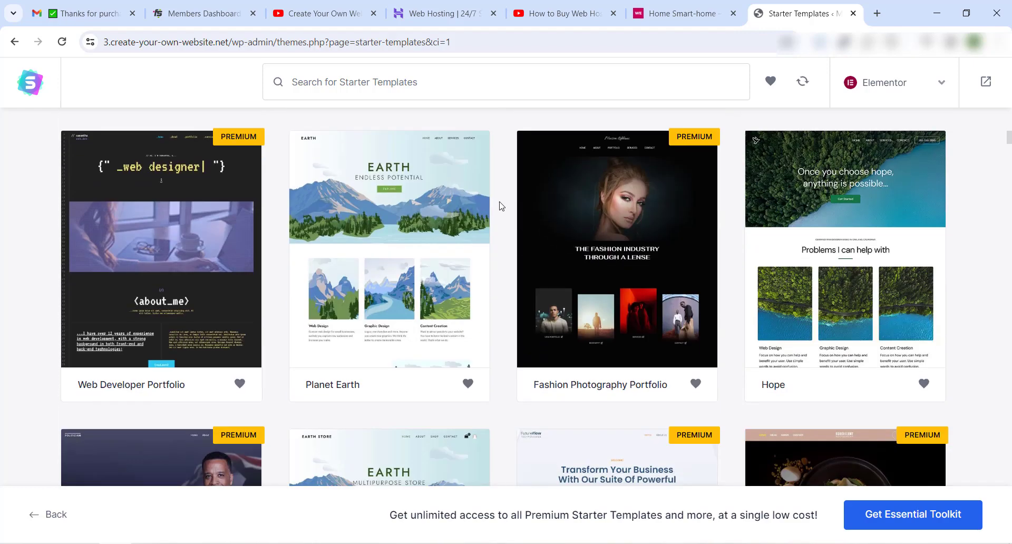
{"action": "scroll", "coordinate": [453, 216], "scroll_direction": "down", "scroll_amount": 3}
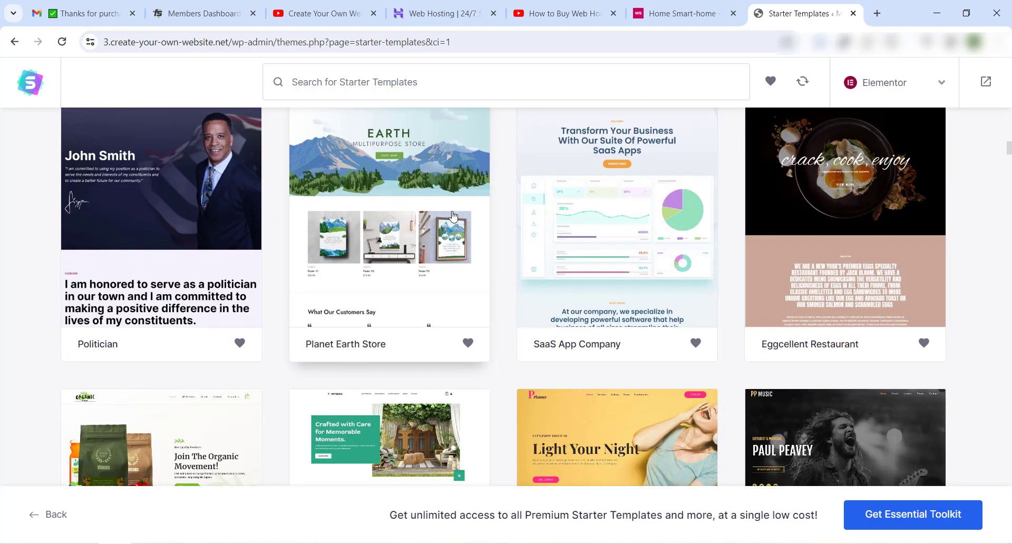
{"action": "scroll", "coordinate": [421, 209], "scroll_direction": "down", "scroll_amount": 4}
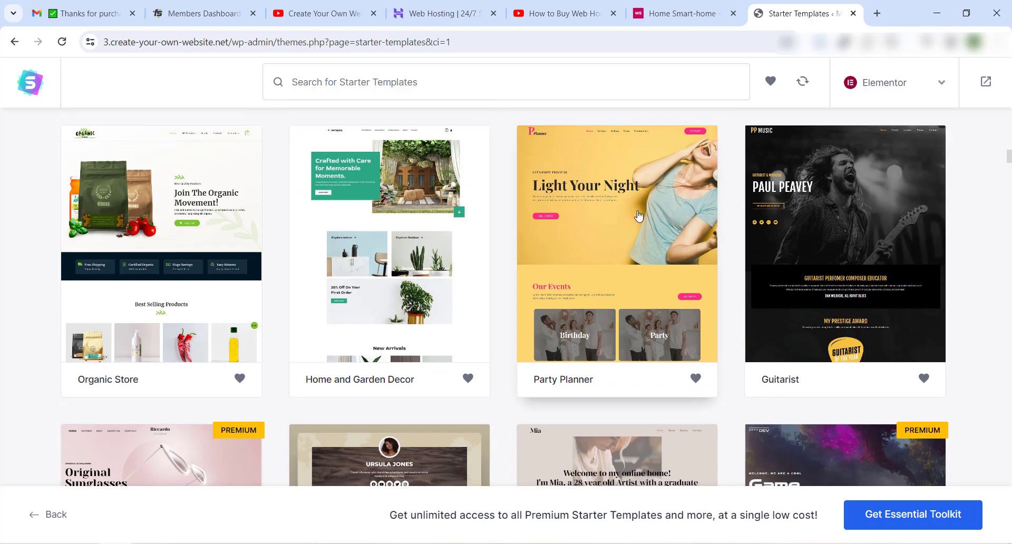
{"action": "scroll", "coordinate": [552, 340], "scroll_direction": "up", "scroll_amount": 2}
{"action": "scroll", "coordinate": [594, 241], "scroll_direction": "up", "scroll_amount": 10}
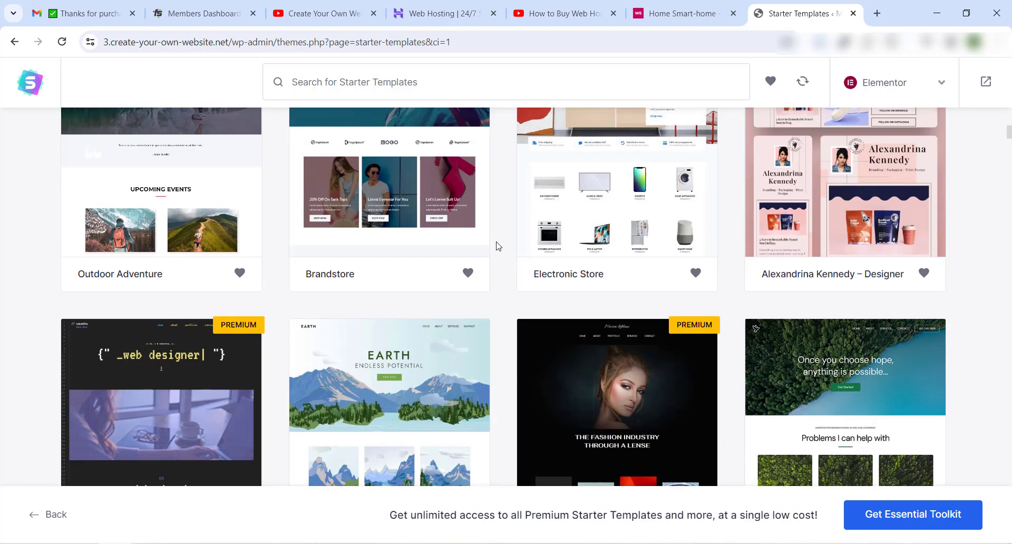
{"action": "scroll", "coordinate": [422, 227], "scroll_direction": "down", "scroll_amount": 3}
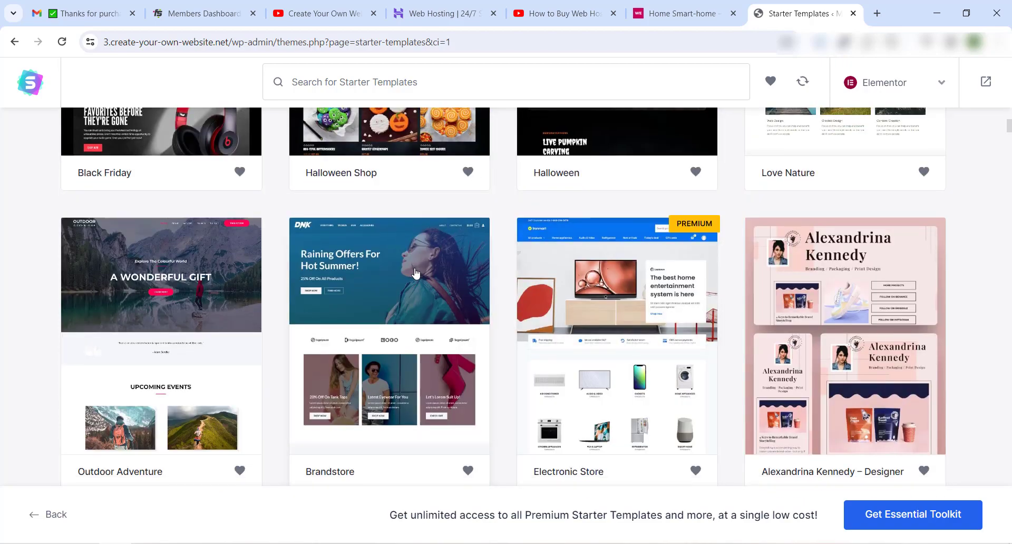
{"action": "scroll", "coordinate": [506, 239], "scroll_direction": "up", "scroll_amount": 8}
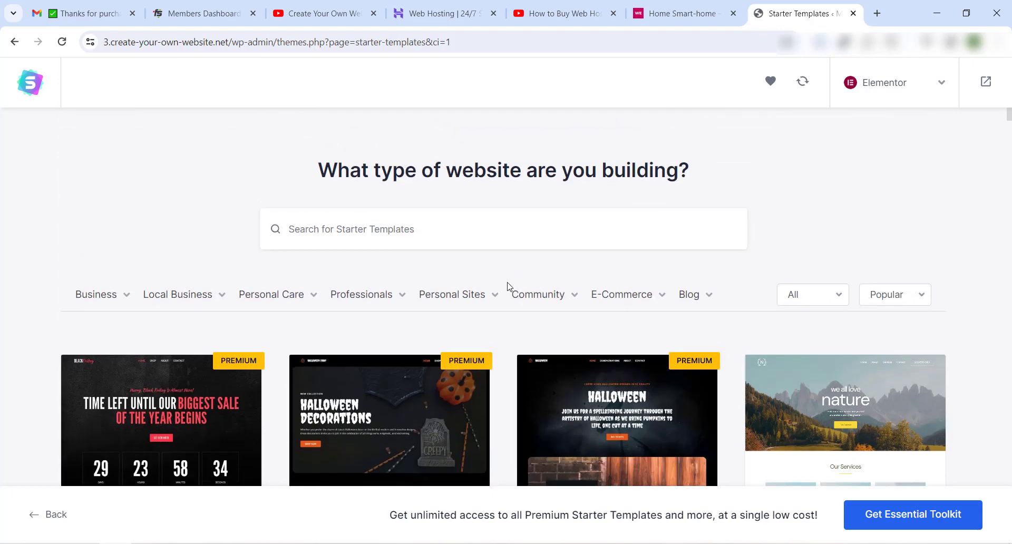
{"action": "mouse_move", "coordinate": [617, 302]}
{"action": "scroll", "coordinate": [468, 239], "scroll_direction": "down", "scroll_amount": 8}
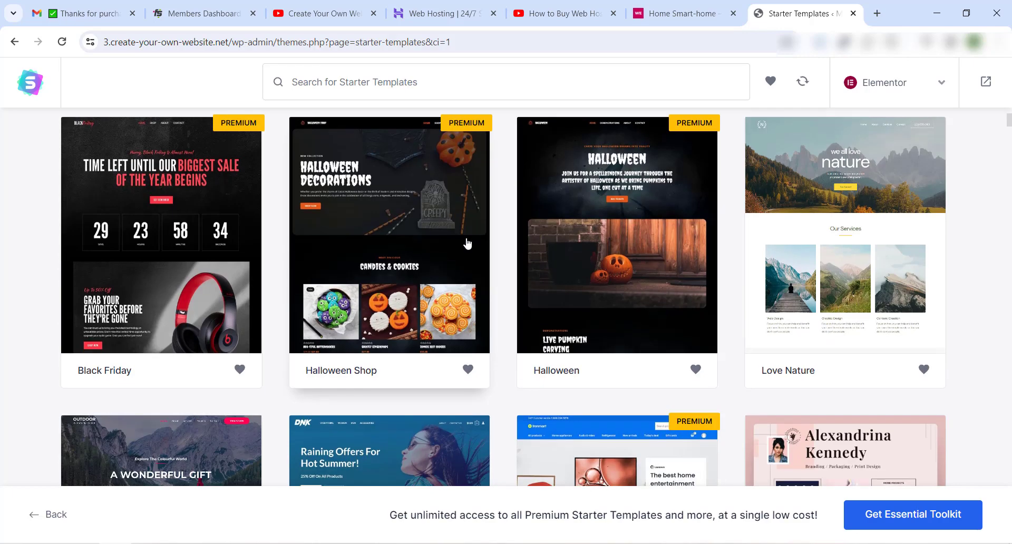
{"action": "scroll", "coordinate": [364, 242], "scroll_direction": "down", "scroll_amount": 3}
{"action": "scroll", "coordinate": [369, 259], "scroll_direction": "up", "scroll_amount": 2}
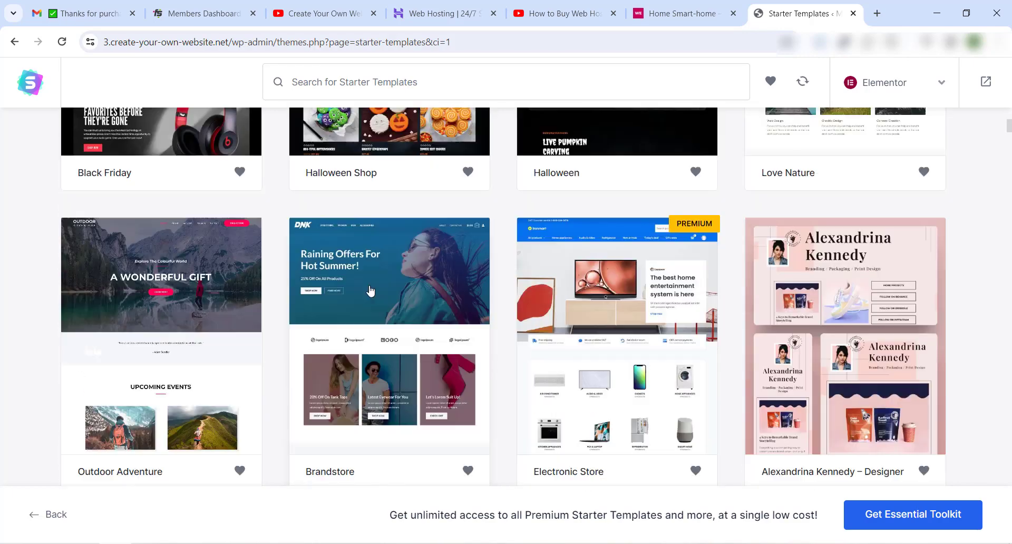
{"action": "scroll", "coordinate": [372, 267], "scroll_direction": "down", "scroll_amount": 1}
{"action": "scroll", "coordinate": [373, 306], "scroll_direction": "up", "scroll_amount": 2}
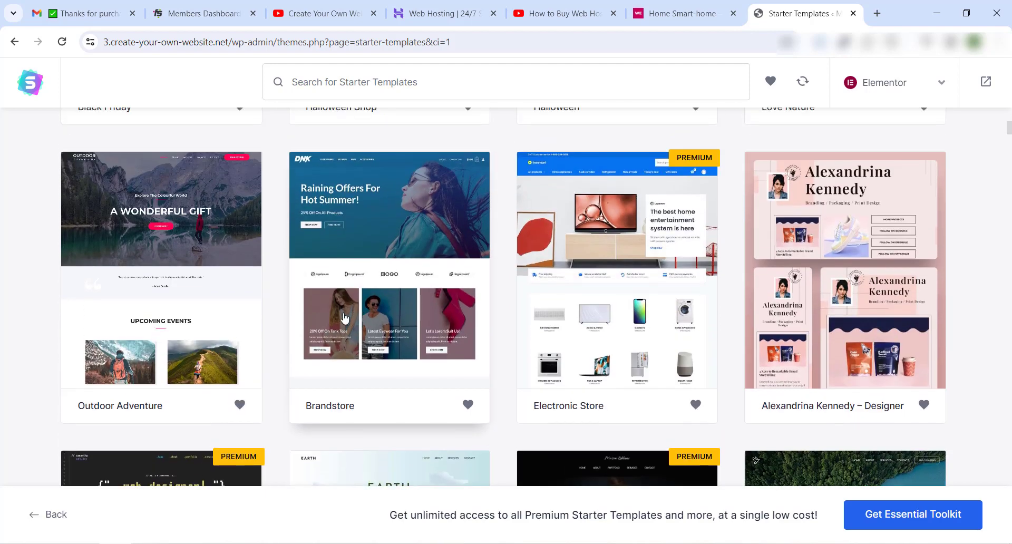
Select the Brandstore template and continue to the import form without adding a logo or changing the colors and fonts.
{"action": "left_click", "coordinate": [391, 372]}
{"action": "left_click", "coordinate": [120, 485]}
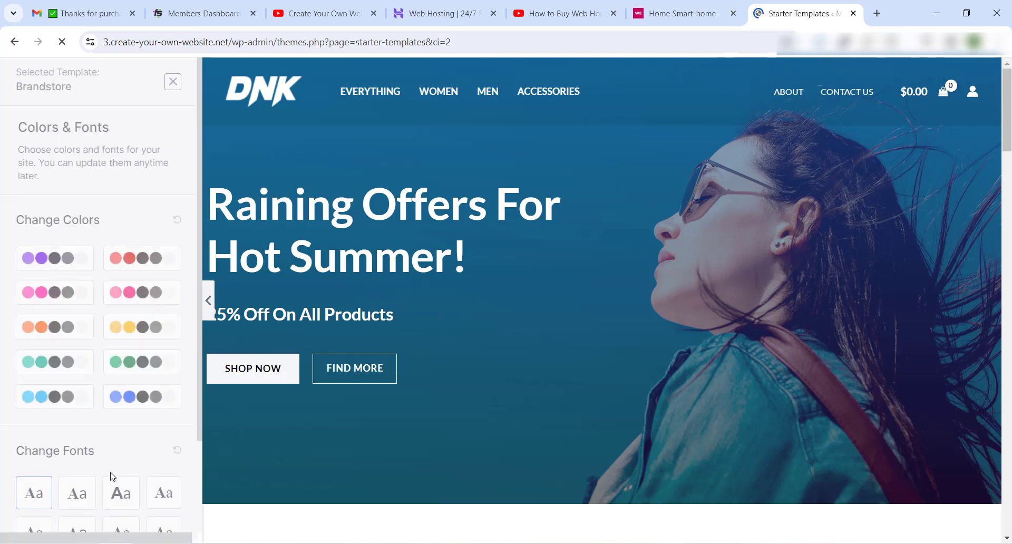
{"action": "scroll", "coordinate": [105, 369], "scroll_direction": "down", "scroll_amount": 3}
{"action": "left_click", "coordinate": [97, 470]}
{"action": "scroll", "coordinate": [608, 303], "scroll_direction": "down", "scroll_amount": 2}
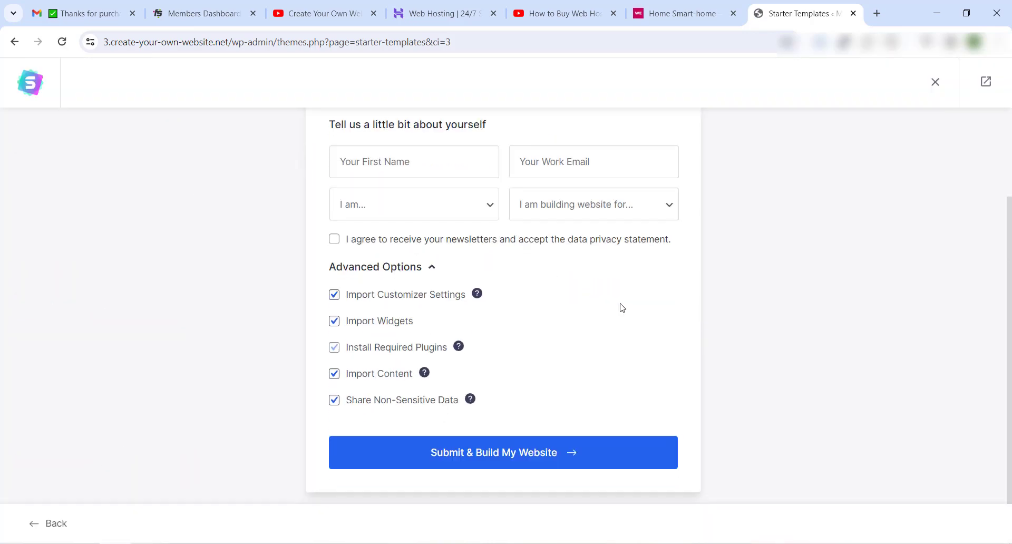
Submit the import form with all advanced options enabled to build the Brandstore site, and view the finished homepage.
{"action": "left_click", "coordinate": [513, 454]}
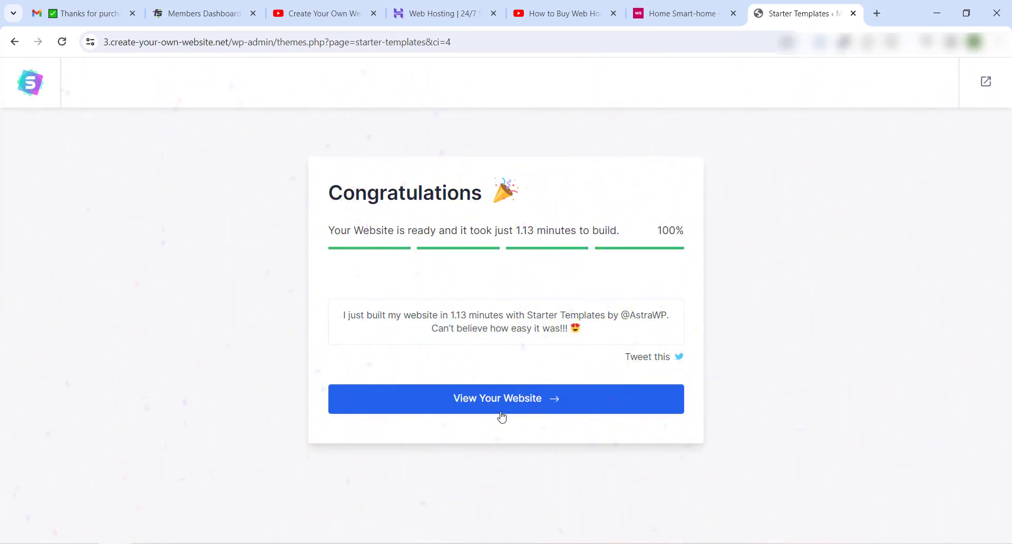
{"action": "left_click", "coordinate": [501, 403]}
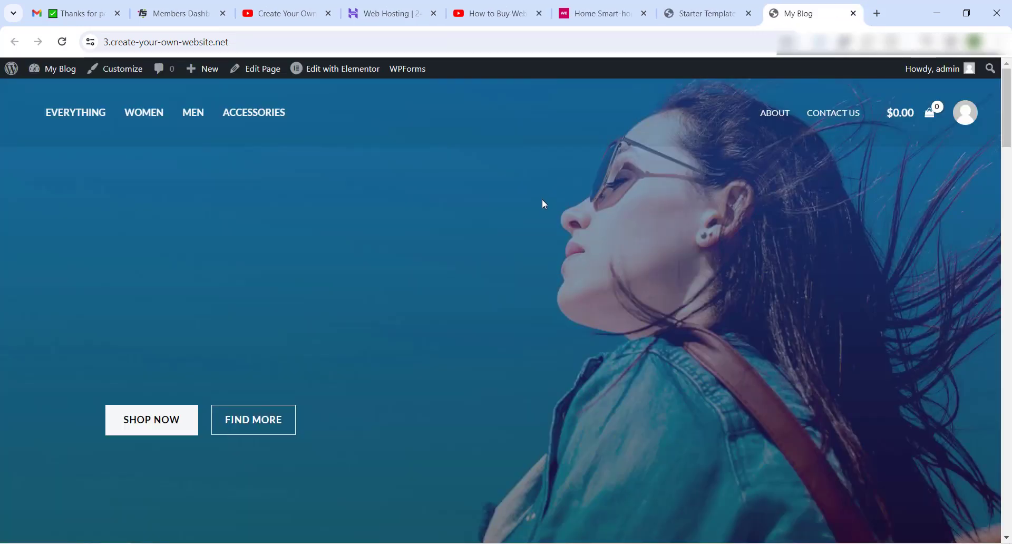
{"action": "scroll", "coordinate": [947, 166], "scroll_direction": "down", "scroll_amount": 5}
{"action": "left_click_drag", "start_coordinate": [1006, 166], "coordinate": [1011, 457]}
{"action": "key", "text": "Home"}
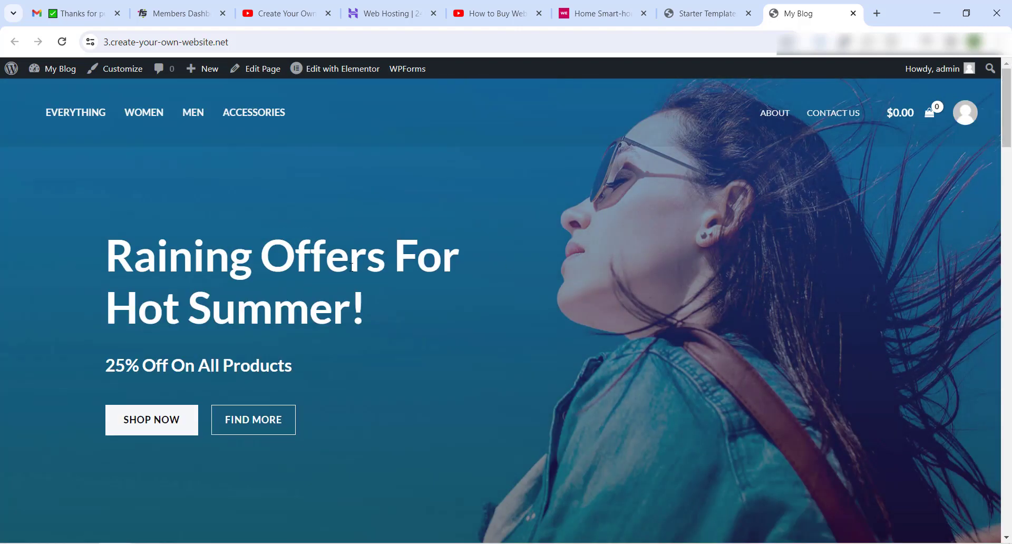
Examine the store's full product catalog and the Black Hoodie product page, including its ordering area.
{"action": "left_click", "coordinate": [84, 121]}
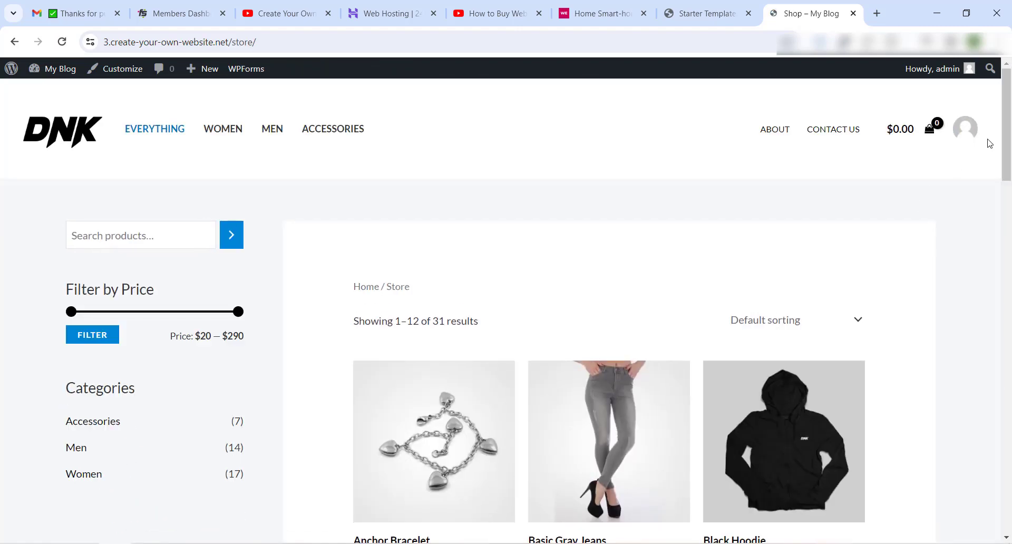
{"action": "left_click_drag", "start_coordinate": [1006, 137], "coordinate": [1006, 167]}
{"action": "scroll", "coordinate": [531, 357], "scroll_direction": "up", "scroll_amount": 1}
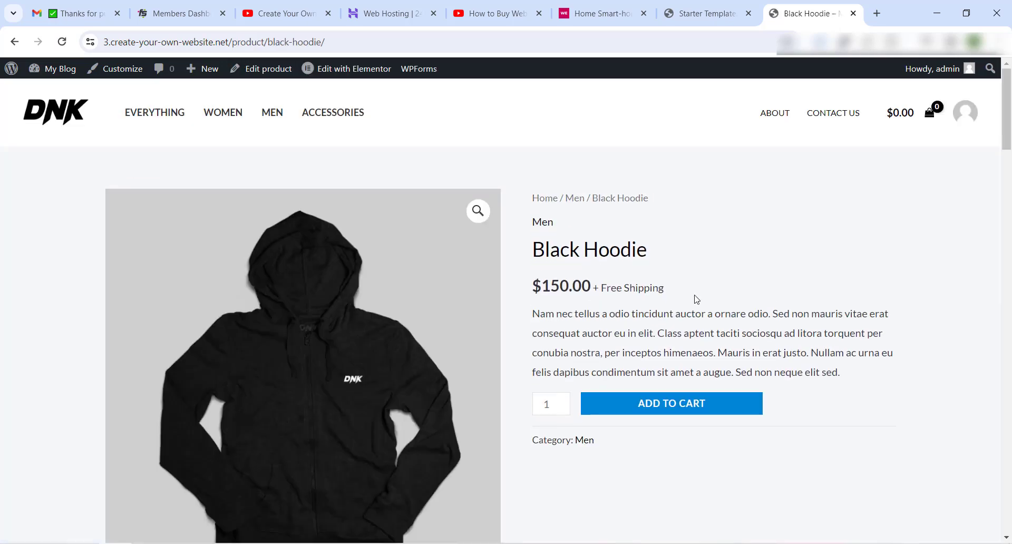
{"action": "left_click_drag", "start_coordinate": [1007, 108], "coordinate": [944, 105]}
{"action": "scroll", "coordinate": [676, 394], "scroll_direction": "up", "scroll_amount": 1}
{"action": "scroll", "coordinate": [669, 393], "scroll_direction": "down", "scroll_amount": 1}
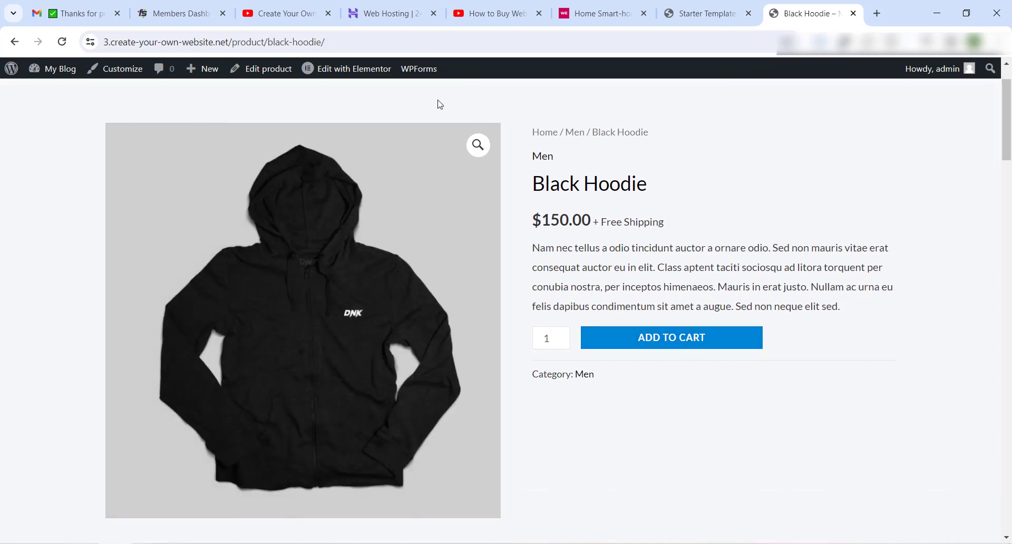
{"action": "scroll", "coordinate": [291, 234], "scroll_direction": "down", "scroll_amount": 1}
{"action": "scroll", "coordinate": [902, 248], "scroll_direction": "up", "scroll_amount": 1}
{"action": "scroll", "coordinate": [847, 156], "scroll_direction": "down", "scroll_amount": 2}
{"action": "scroll", "coordinate": [537, 206], "scroll_direction": "up", "scroll_amount": 1}
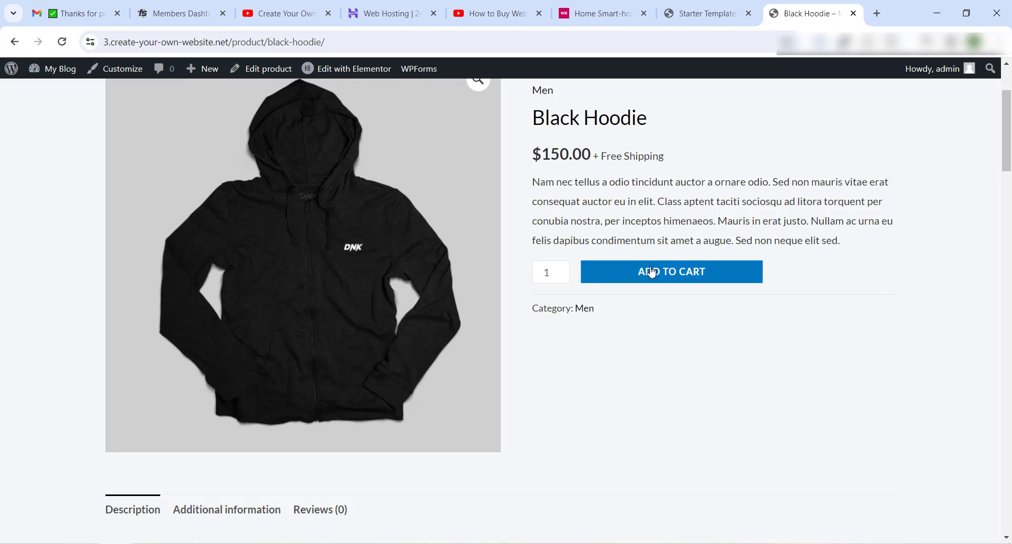
Switch to the WooEcom website and examine the cash on delivery plugin's advantages, order form, landing page support and pricing.
{"action": "left_click", "coordinate": [592, 14]}
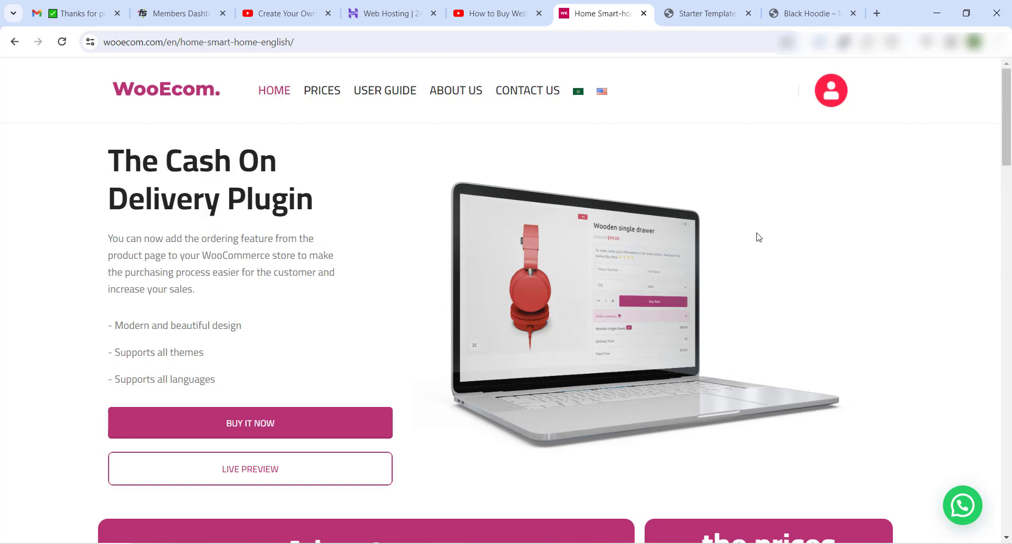
{"action": "scroll", "coordinate": [758, 238], "scroll_direction": "down", "scroll_amount": 7}
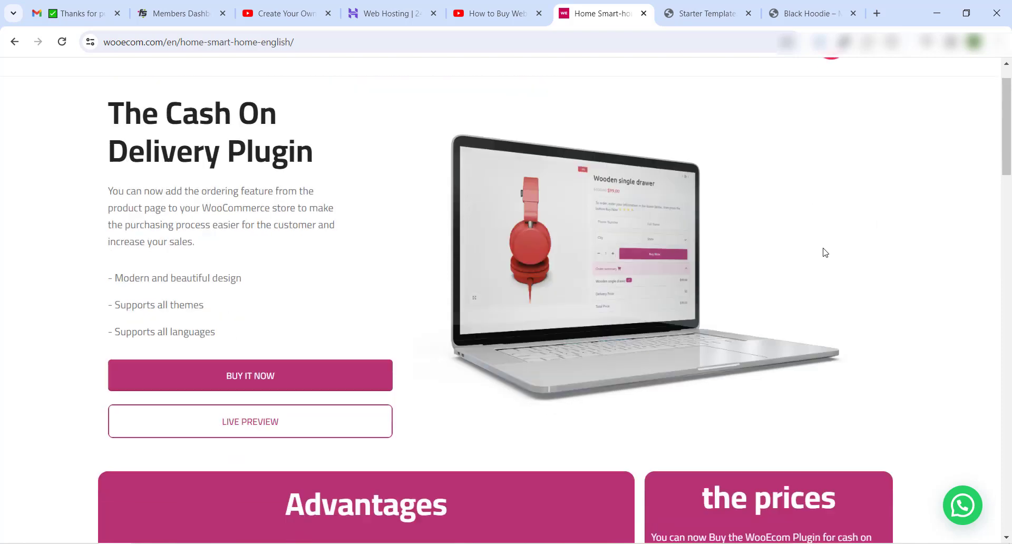
{"action": "scroll", "coordinate": [655, 165], "scroll_direction": "down", "scroll_amount": 20}
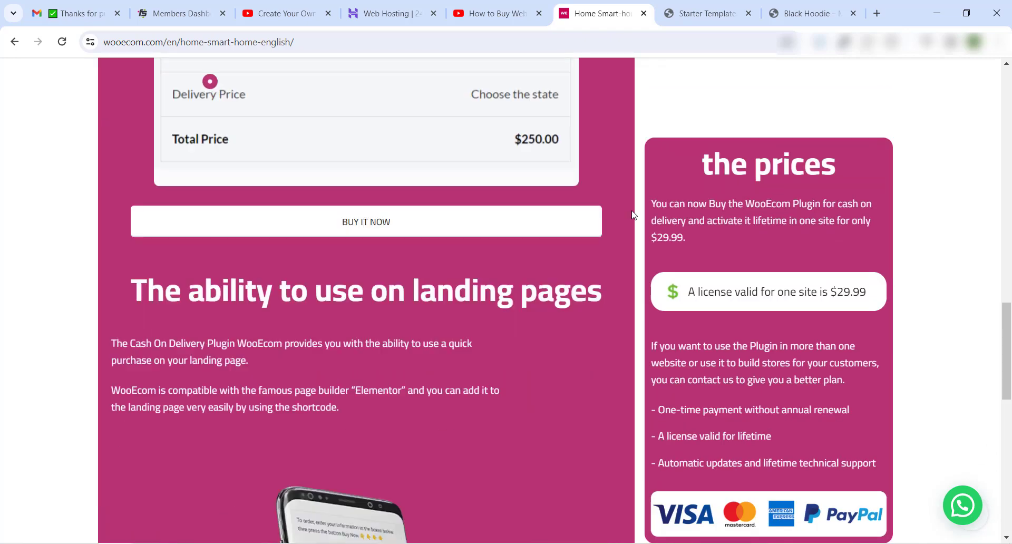
{"action": "scroll", "coordinate": [618, 211], "scroll_direction": "up", "scroll_amount": 12}
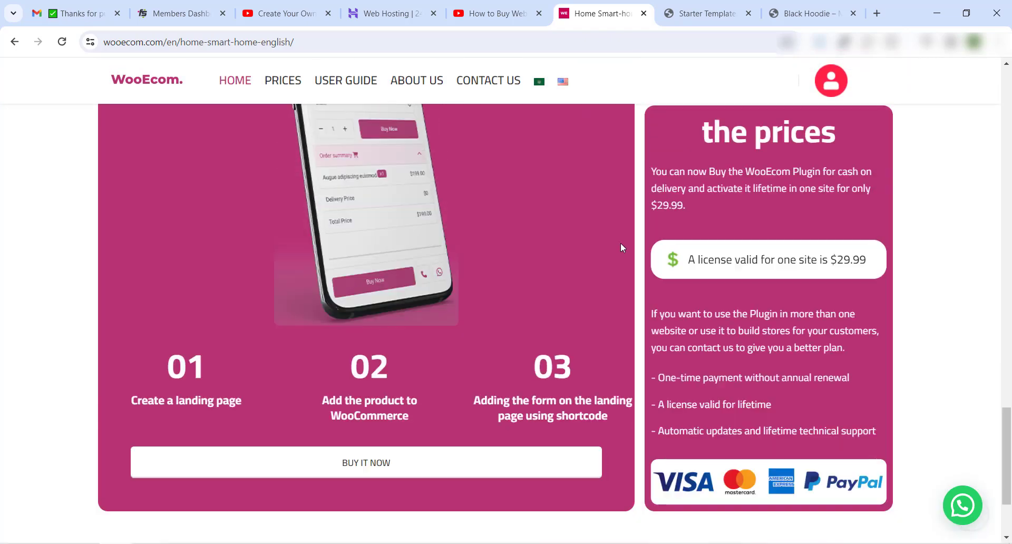
{"action": "scroll", "coordinate": [614, 251], "scroll_direction": "up", "scroll_amount": 15}
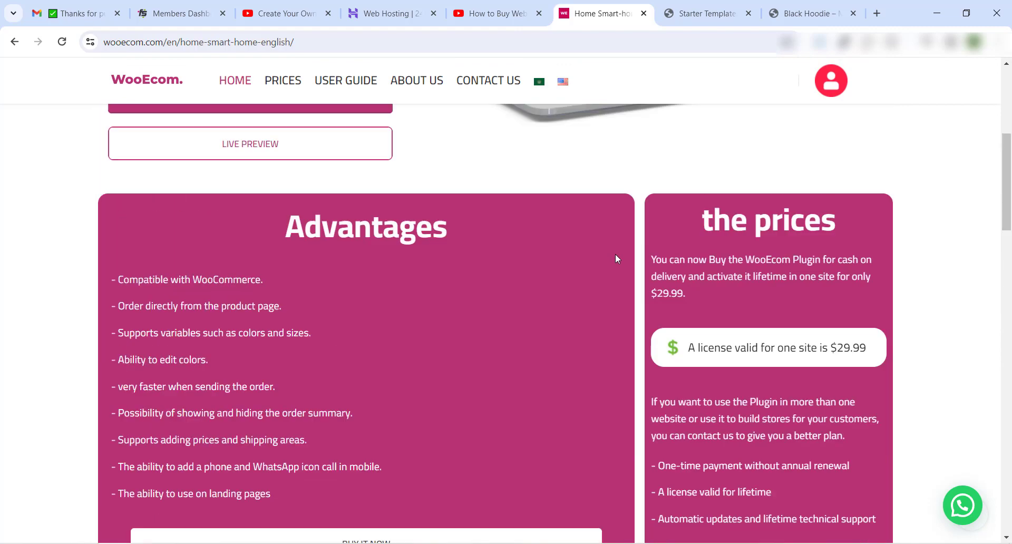
{"action": "scroll", "coordinate": [616, 221], "scroll_direction": "down", "scroll_amount": 10}
{"action": "scroll", "coordinate": [620, 217], "scroll_direction": "down", "scroll_amount": 12}
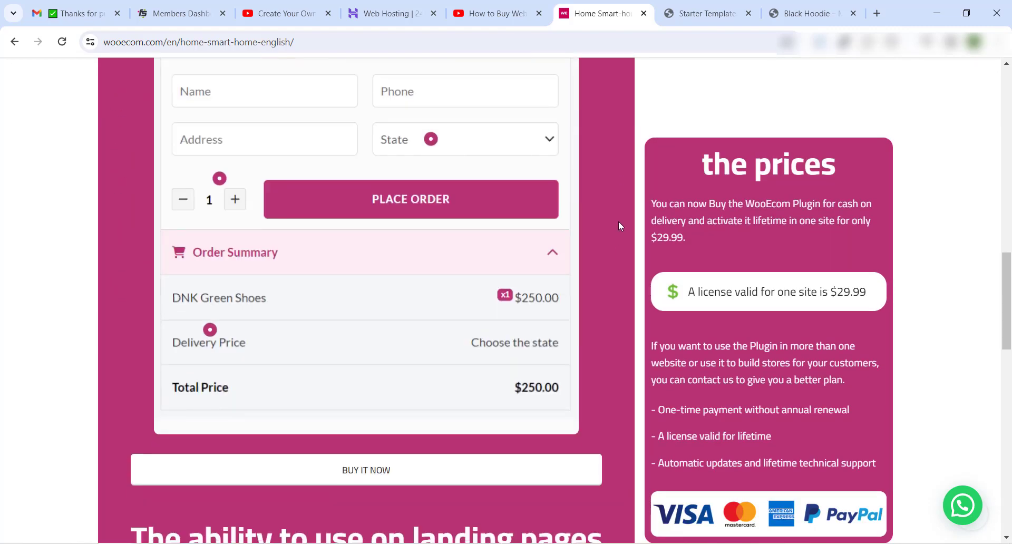
{"action": "scroll", "coordinate": [464, 256], "scroll_direction": "down", "scroll_amount": 3}
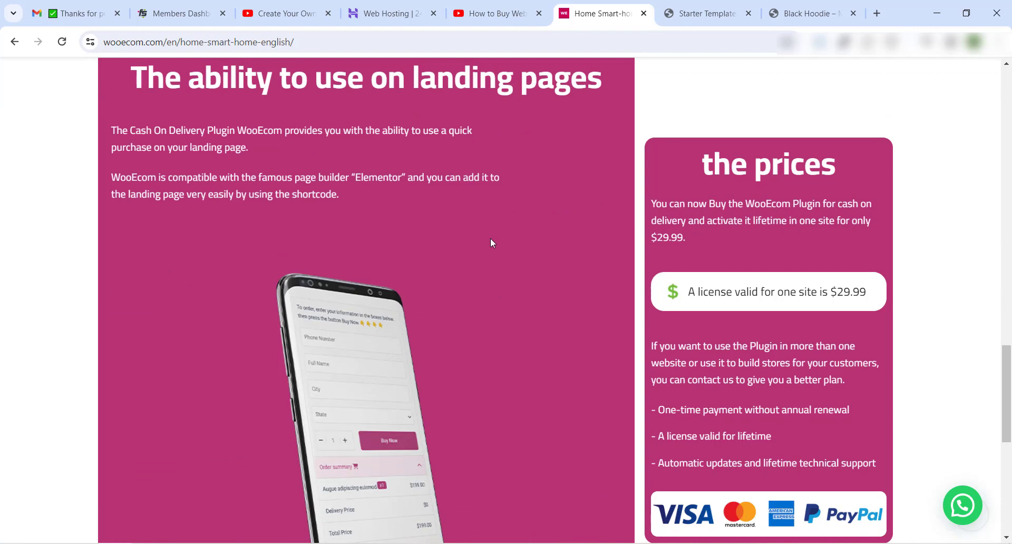
{"action": "scroll", "coordinate": [461, 210], "scroll_direction": "up", "scroll_amount": 15}
{"action": "scroll", "coordinate": [583, 259], "scroll_direction": "up", "scroll_amount": 8}
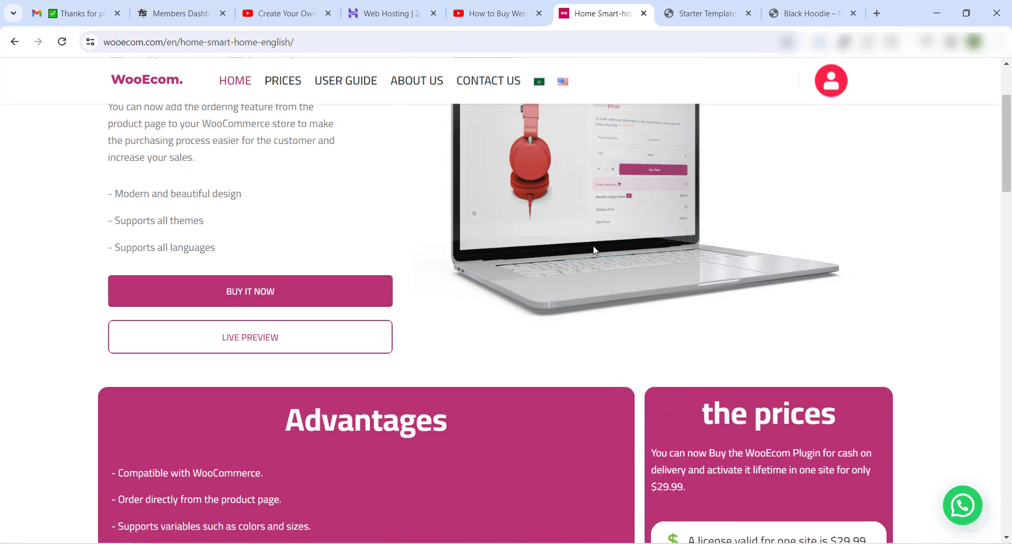
{"action": "scroll", "coordinate": [337, 247], "scroll_direction": "down", "scroll_amount": 2}
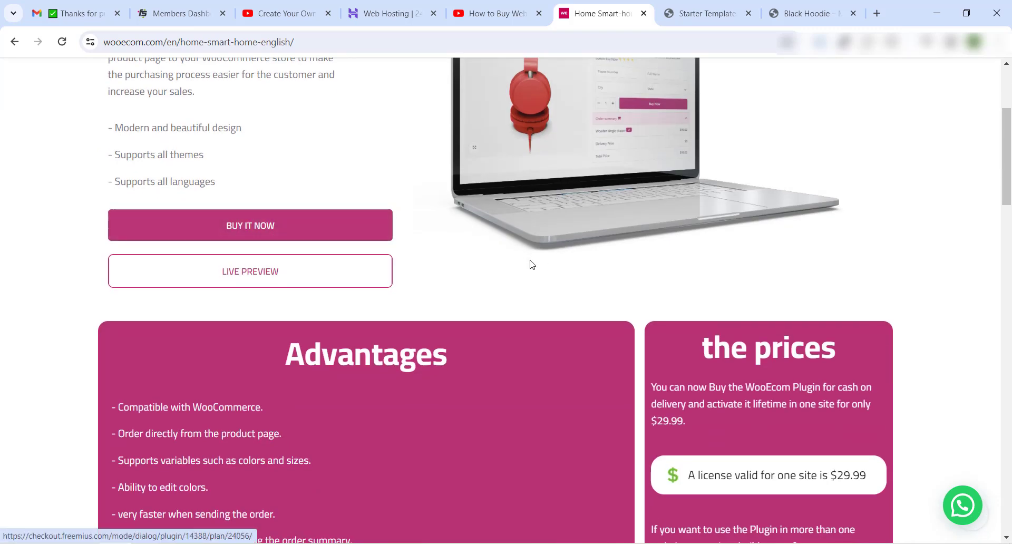
{"action": "scroll", "coordinate": [341, 208], "scroll_direction": "down", "scroll_amount": 4}
{"action": "scroll", "coordinate": [417, 221], "scroll_direction": "down", "scroll_amount": 9}
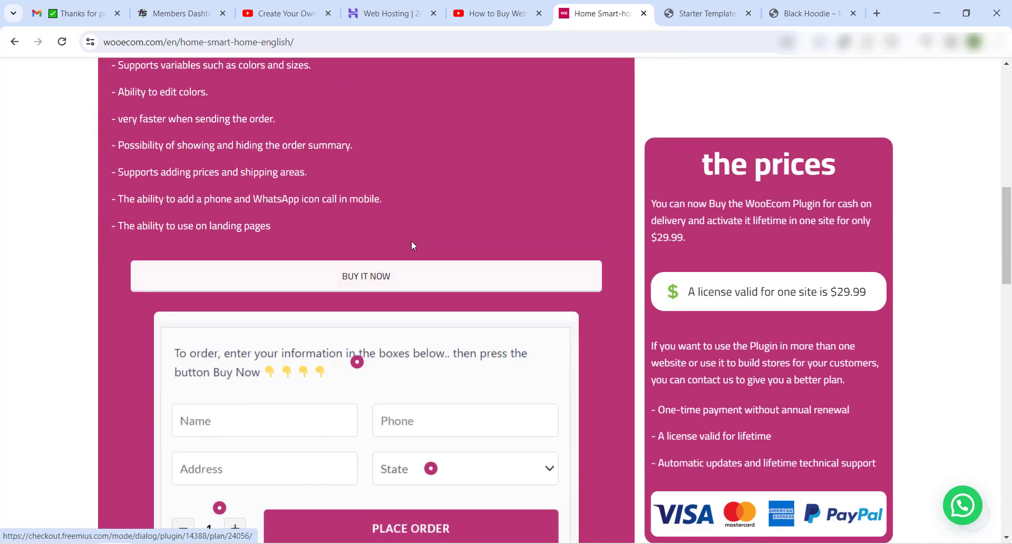
{"action": "scroll", "coordinate": [586, 274], "scroll_direction": "up", "scroll_amount": 4}
{"action": "scroll", "coordinate": [587, 259], "scroll_direction": "up", "scroll_amount": 2}
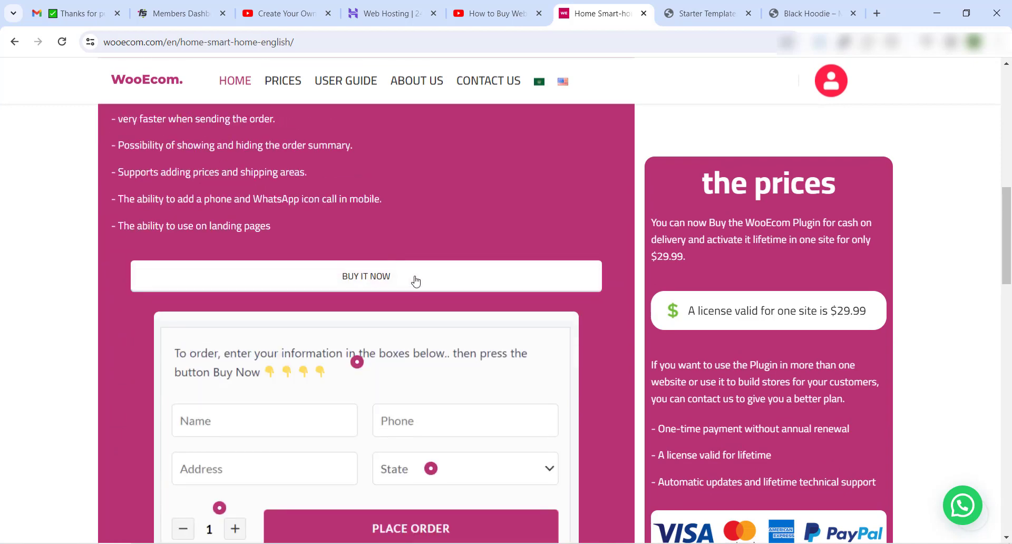
Open the checkout for WooEcom's lifetime single-site license and compare the card and PayPal payment forms.
{"action": "left_click", "coordinate": [389, 277]}
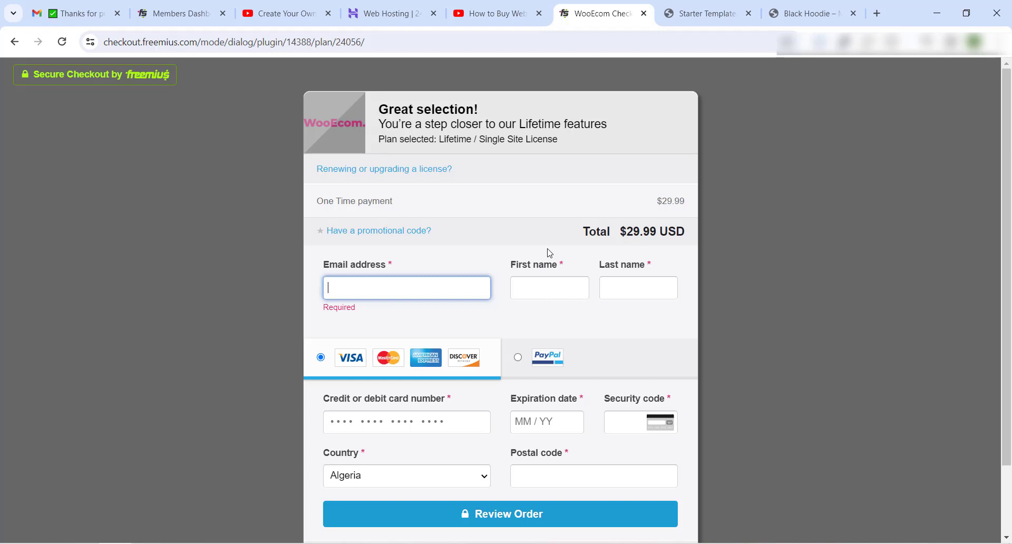
{"action": "left_click", "coordinate": [529, 234]}
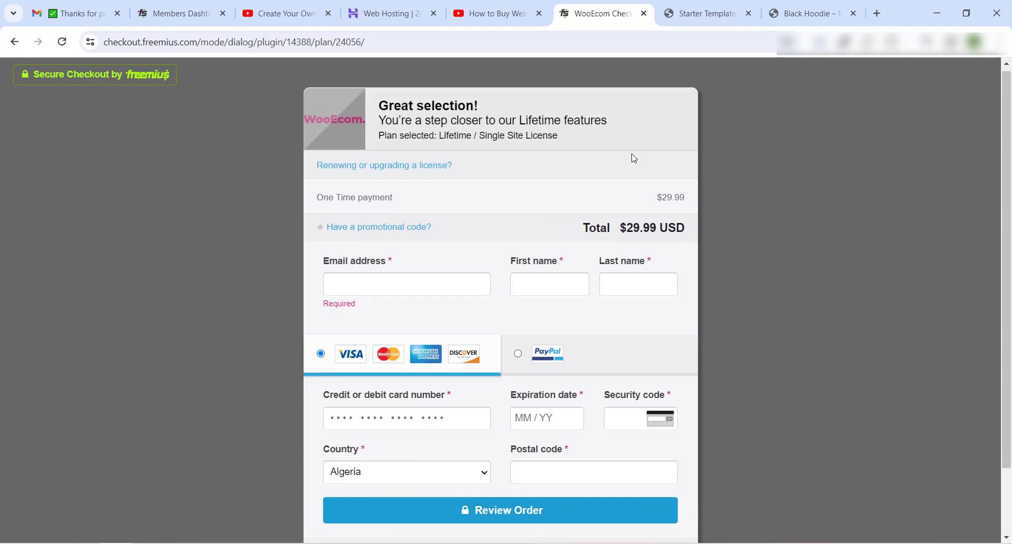
{"action": "scroll", "coordinate": [406, 197], "scroll_direction": "down", "scroll_amount": 2}
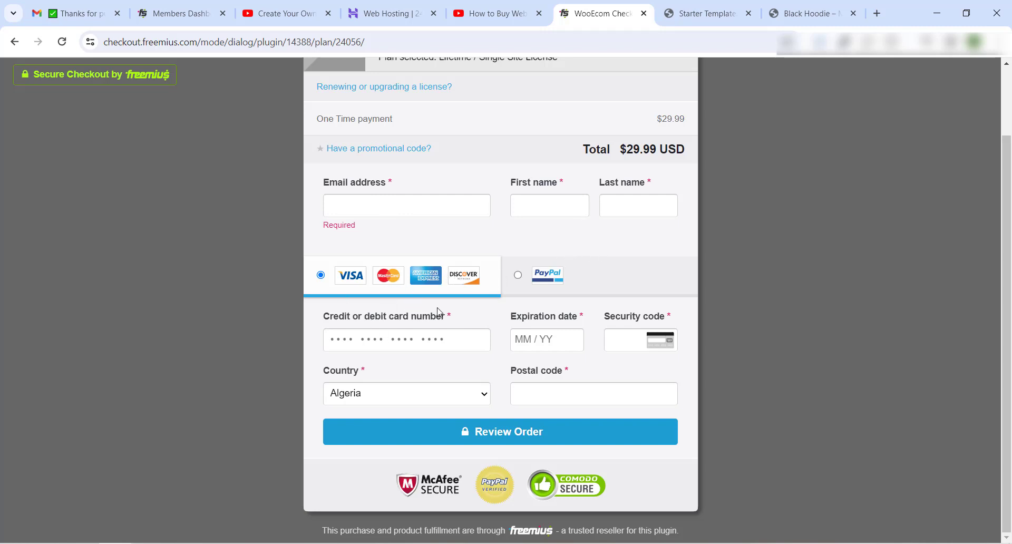
{"action": "left_click", "coordinate": [500, 290]}
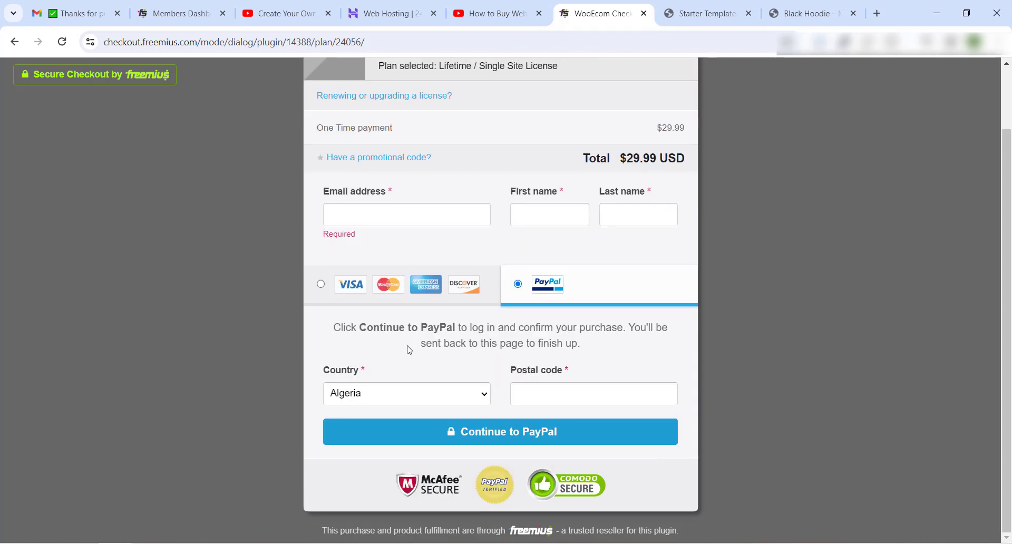
{"action": "left_click", "coordinate": [359, 297]}
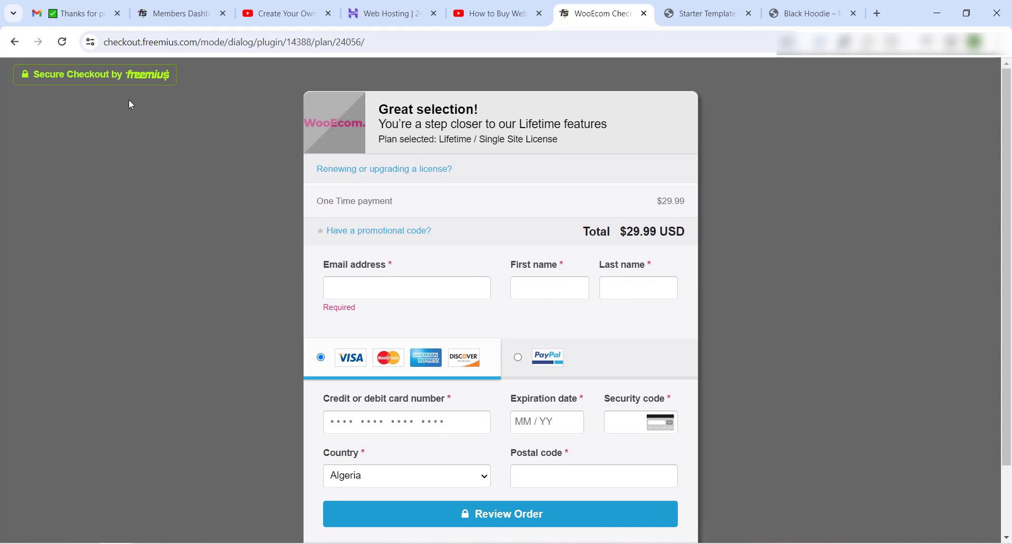
Switch to Gmail and examine the Freemius purchase email, including its account, support and billing sections.
{"action": "left_click", "coordinate": [67, 4]}
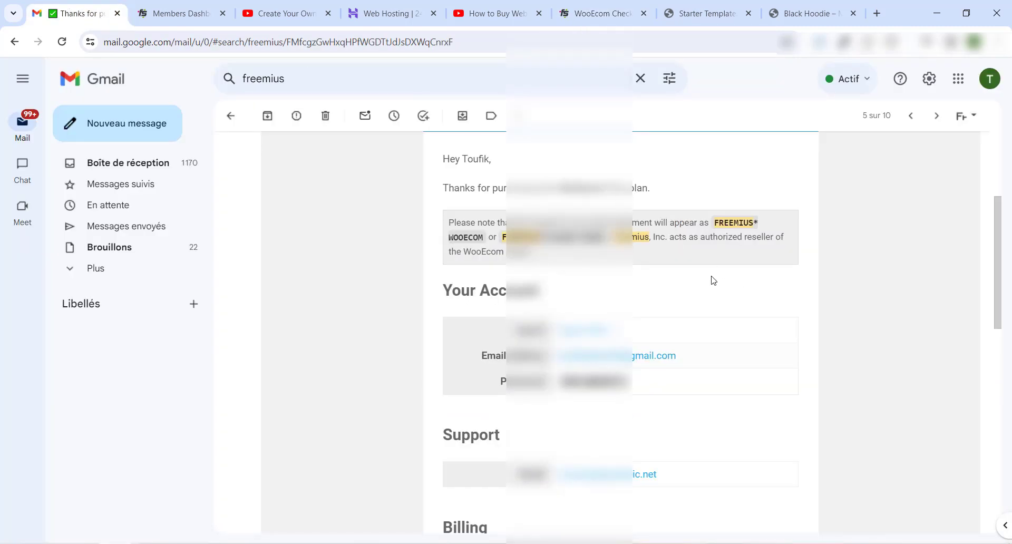
{"action": "scroll", "coordinate": [714, 280], "scroll_direction": "up", "scroll_amount": 2}
{"action": "scroll", "coordinate": [712, 283], "scroll_direction": "down", "scroll_amount": 4}
{"action": "scroll", "coordinate": [735, 256], "scroll_direction": "down", "scroll_amount": 7}
{"action": "scroll", "coordinate": [740, 249], "scroll_direction": "up", "scroll_amount": 10}
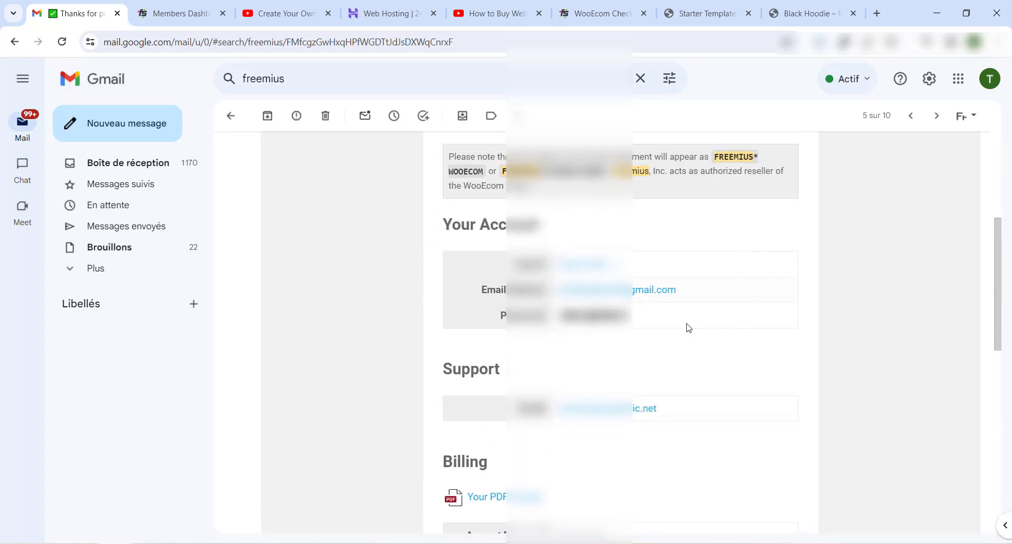
{"action": "scroll", "coordinate": [691, 328], "scroll_direction": "up", "scroll_amount": 1}
{"action": "left_click_drag", "start_coordinate": [561, 381], "coordinate": [635, 391]}
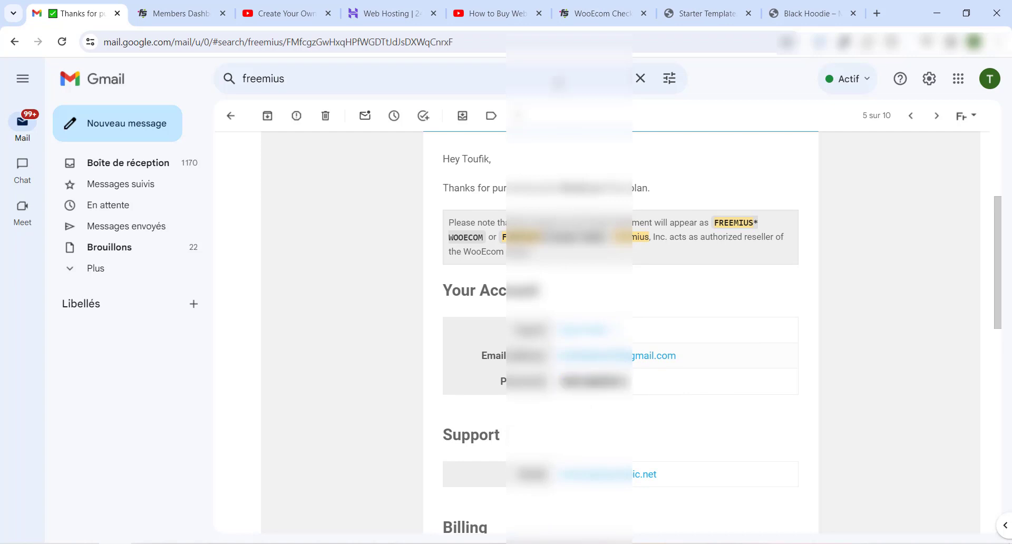
Review the WooEcom checkout form again and return to the Freemius purchase email in Gmail.
{"action": "left_click", "coordinate": [620, 5]}
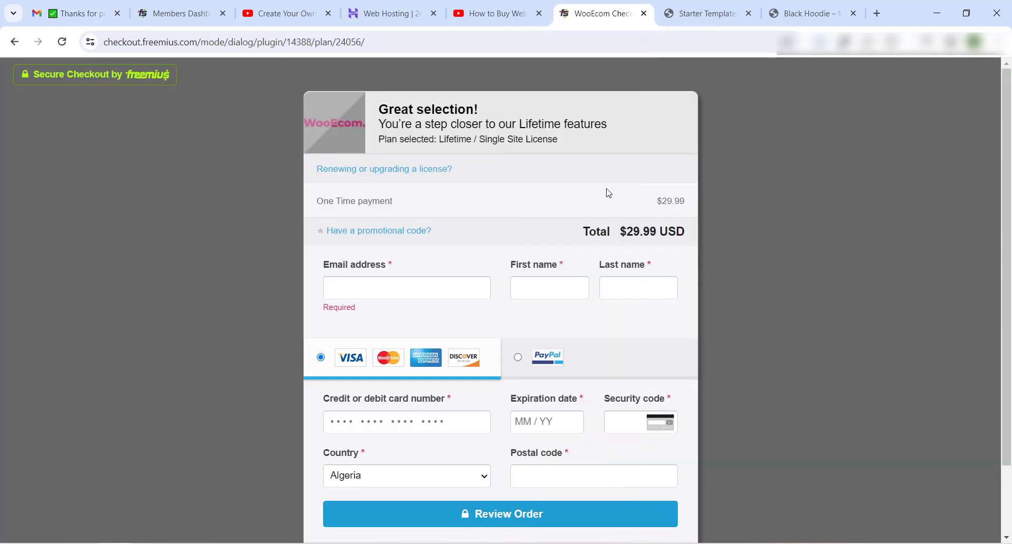
{"action": "scroll", "coordinate": [610, 151], "scroll_direction": "down", "scroll_amount": 2}
{"action": "scroll", "coordinate": [588, 226], "scroll_direction": "up", "scroll_amount": 2}
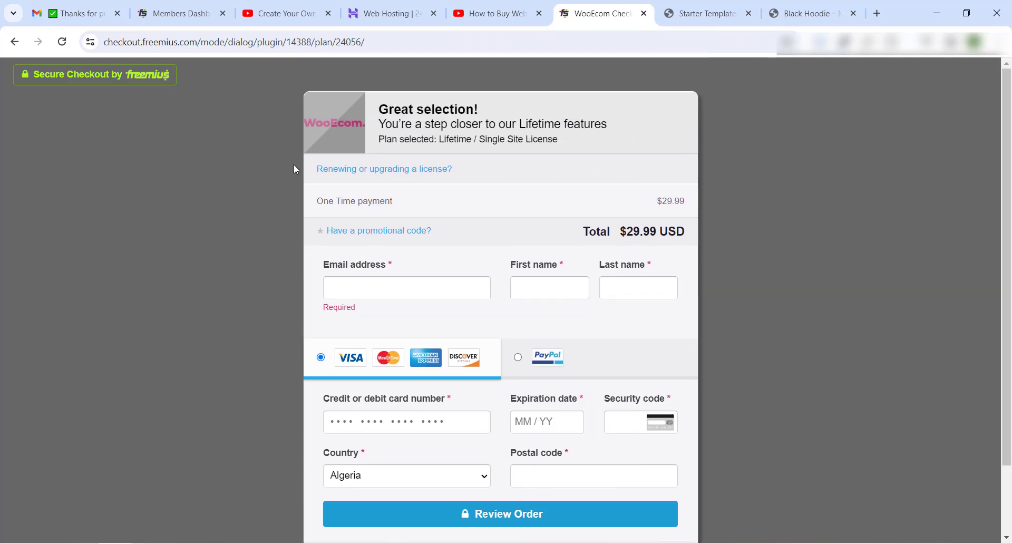
{"action": "left_click", "coordinate": [105, 8]}
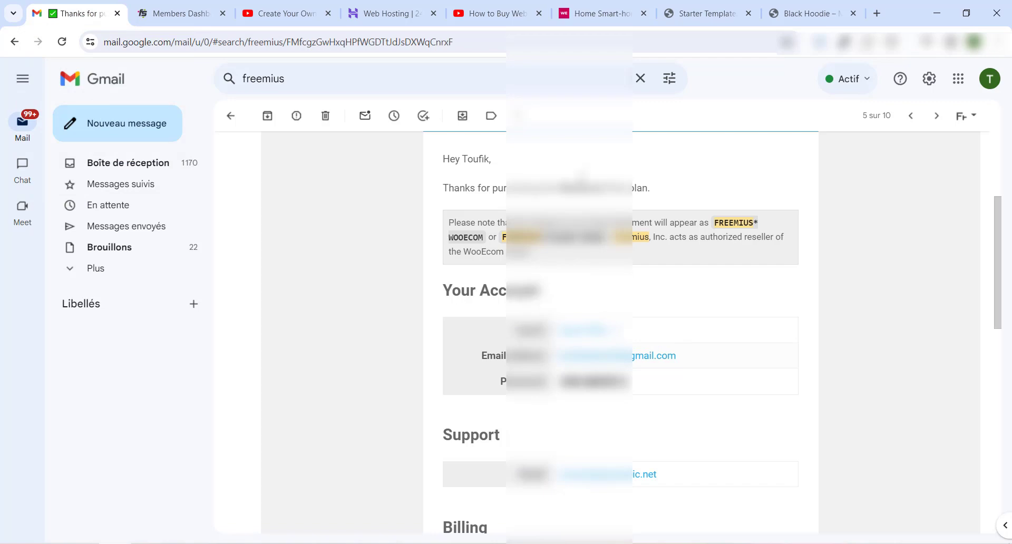
Open the Freemius members login from the WooEcom homepage's account link and select the email field.
{"action": "left_click", "coordinate": [605, 13]}
{"action": "scroll", "coordinate": [608, 259], "scroll_direction": "up", "scroll_amount": 10}
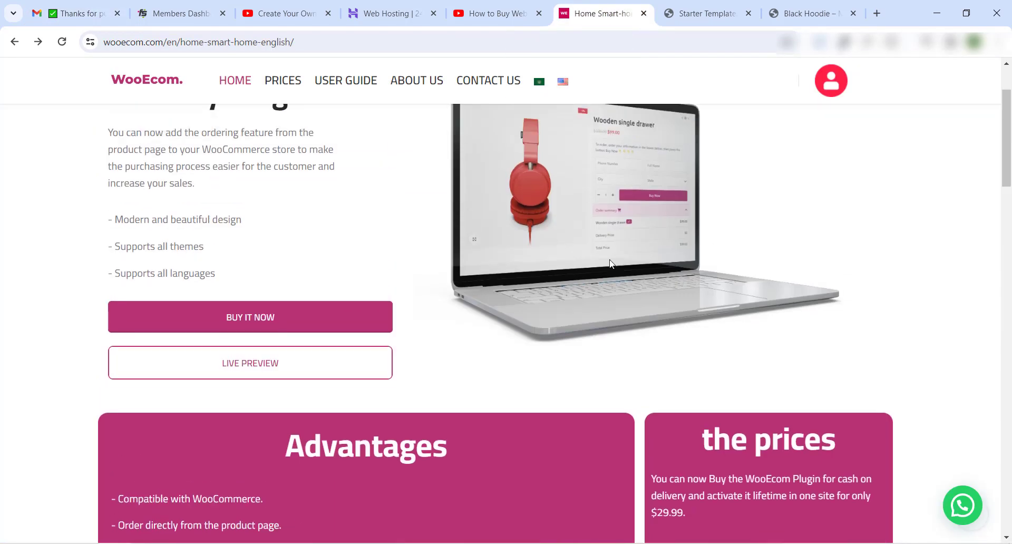
{"action": "scroll", "coordinate": [607, 306], "scroll_direction": "down", "scroll_amount": 5}
{"action": "scroll", "coordinate": [576, 366], "scroll_direction": "up", "scroll_amount": 5}
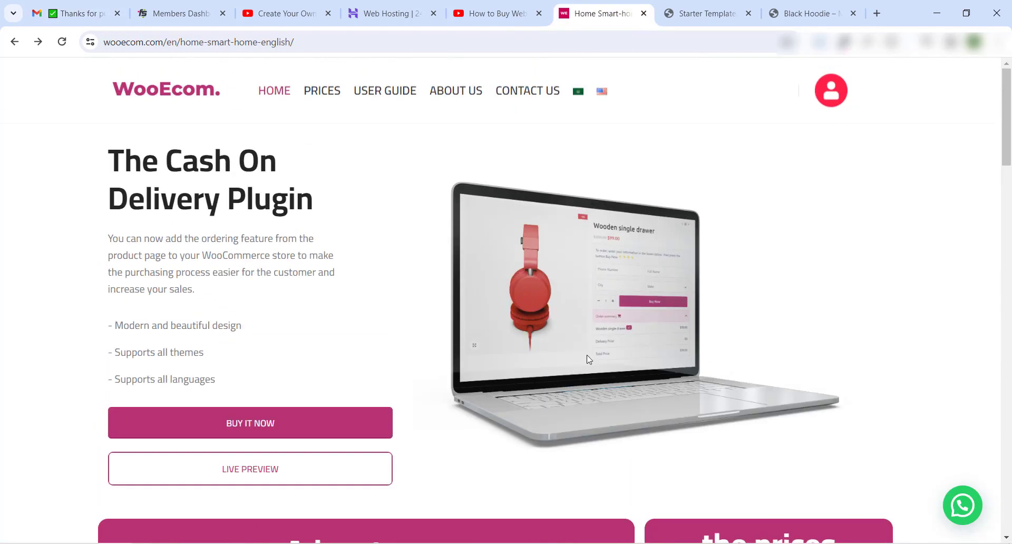
{"action": "left_click", "coordinate": [843, 97]}
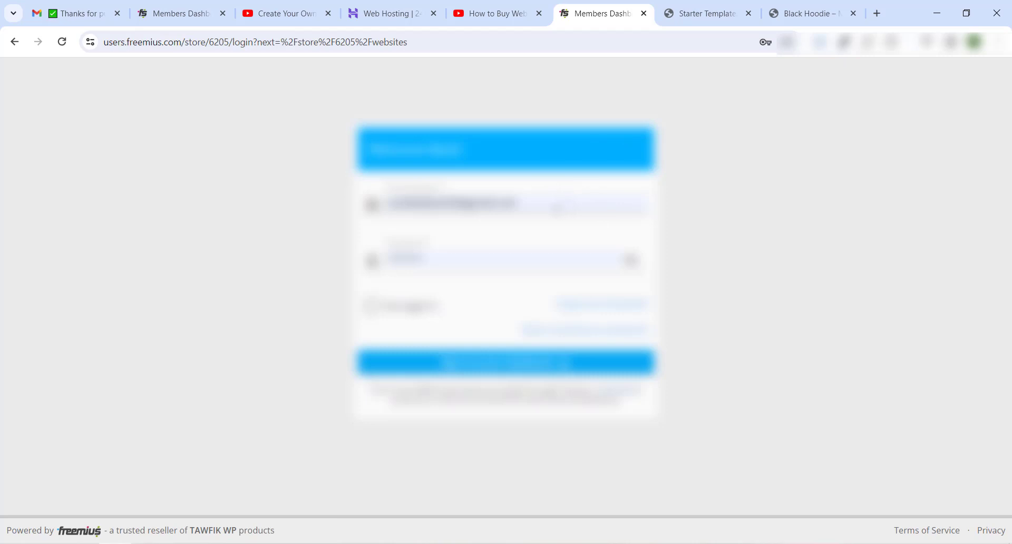
{"action": "left_click", "coordinate": [557, 209]}
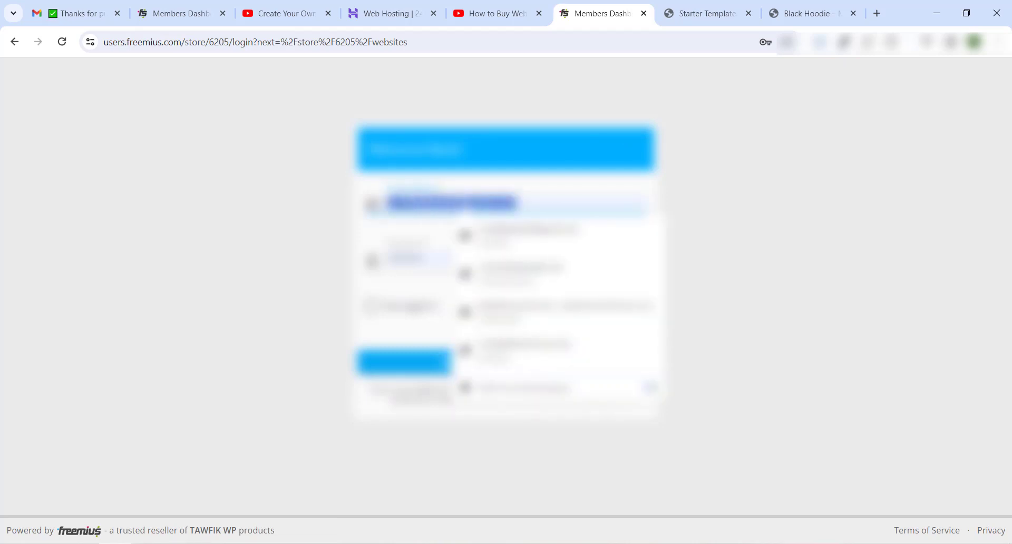
Copy the account password from the Freemius purchase email in Gmail, enter it in the members login form and sign in.
{"action": "left_click", "coordinate": [90, 13]}
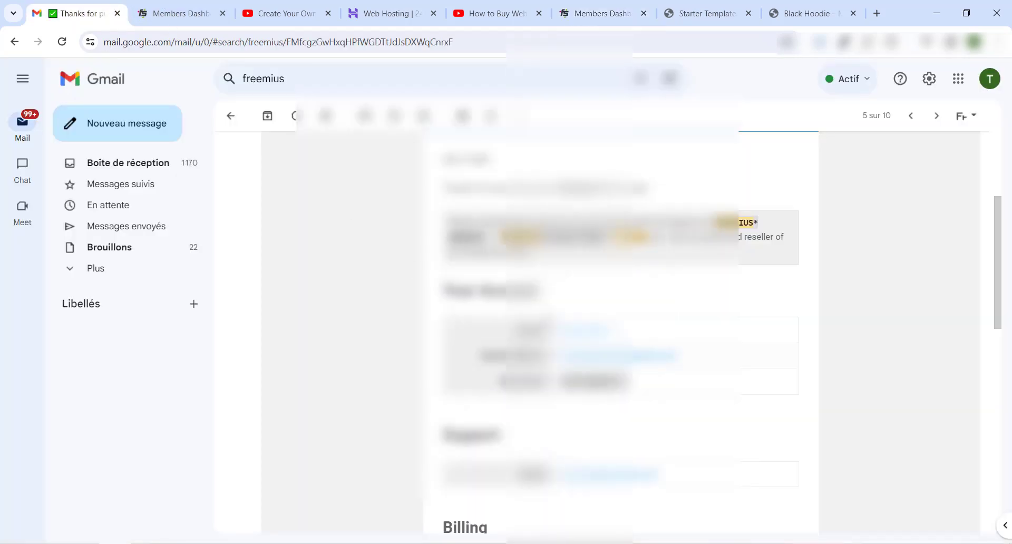
{"action": "double_click", "coordinate": [594, 381]}
{"action": "right_click", "coordinate": [593, 381]}
{"action": "left_click", "coordinate": [633, 243]}
{"action": "left_click", "coordinate": [601, 13]}
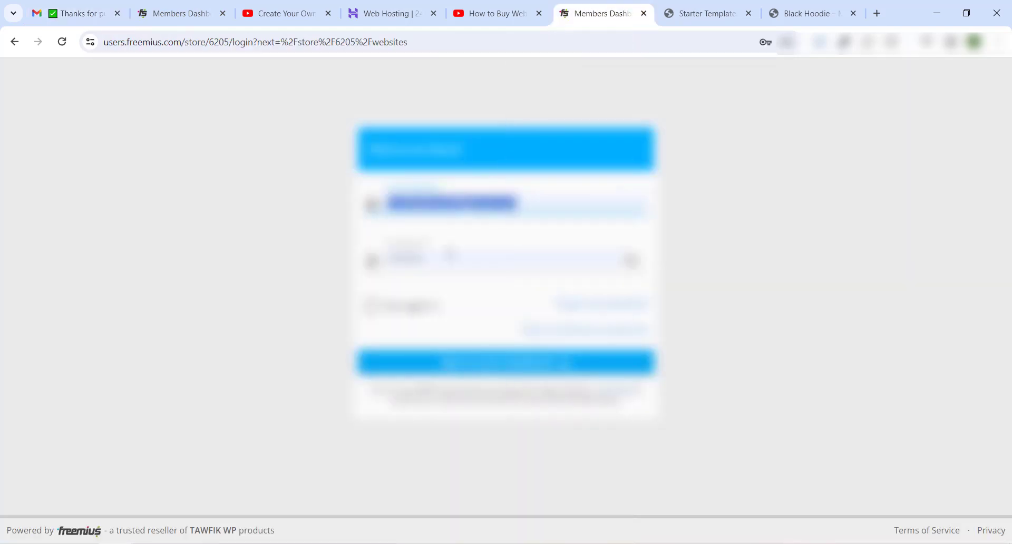
{"action": "left_click", "coordinate": [451, 256]}
{"action": "right_click", "coordinate": [443, 259]}
{"action": "left_click", "coordinate": [501, 387]}
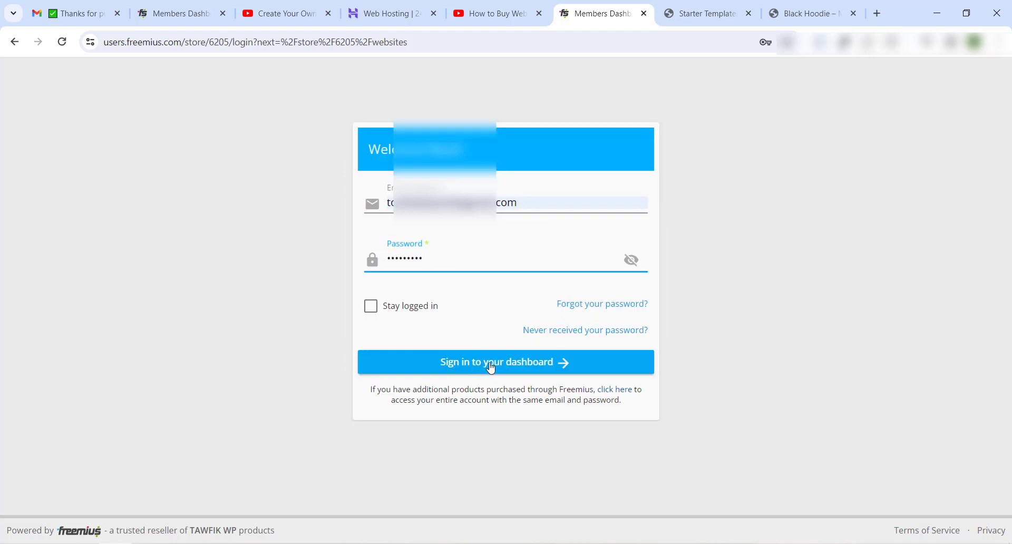
{"action": "left_click", "coordinate": [508, 364]}
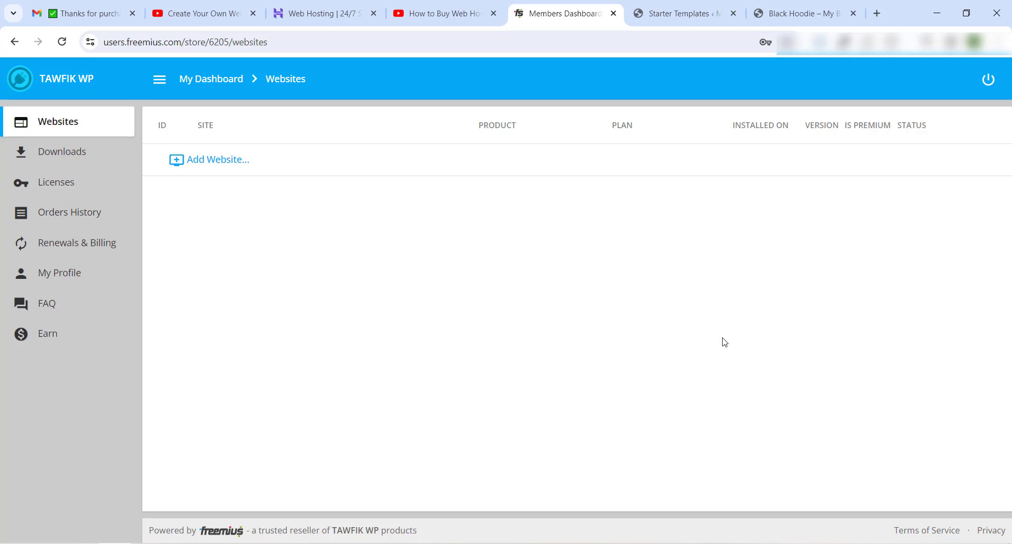
Download the WooEcom v1.8.0 plugin package from the Freemius account and check it in the browser's recent downloads.
{"action": "left_click", "coordinate": [32, 161]}
{"action": "left_click", "coordinate": [807, 165]}
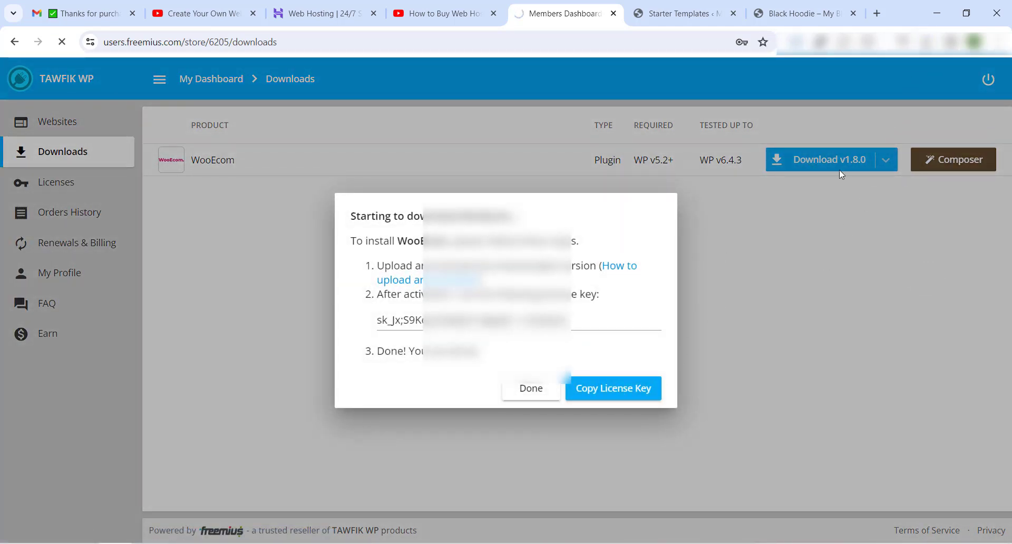
{"action": "left_click", "coordinate": [928, 41]}
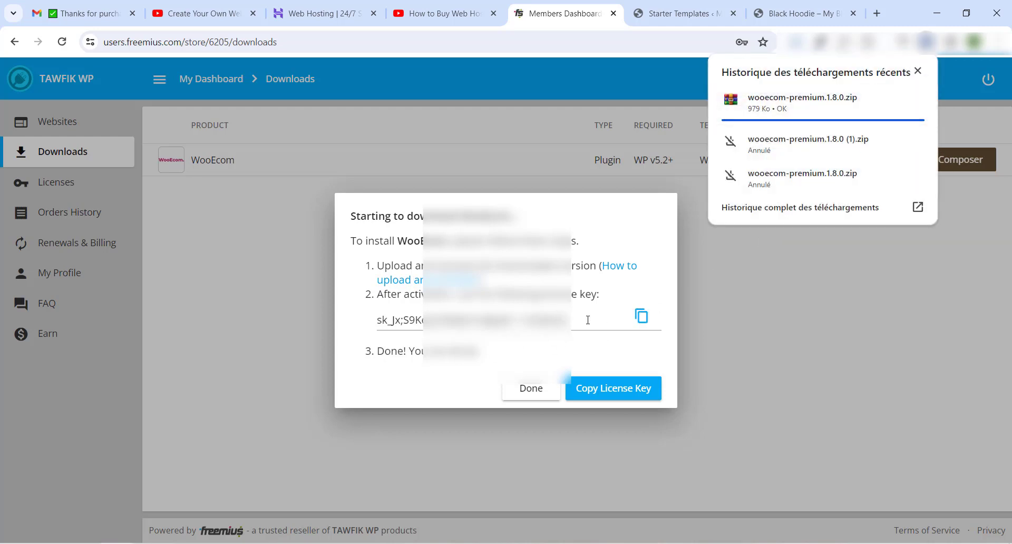
Copy the WooEcom license key from the download instructions, dismiss them and open the account's licenses list.
{"action": "left_click", "coordinate": [640, 315]}
{"action": "left_click", "coordinate": [267, 218]}
{"action": "left_click", "coordinate": [55, 185]}
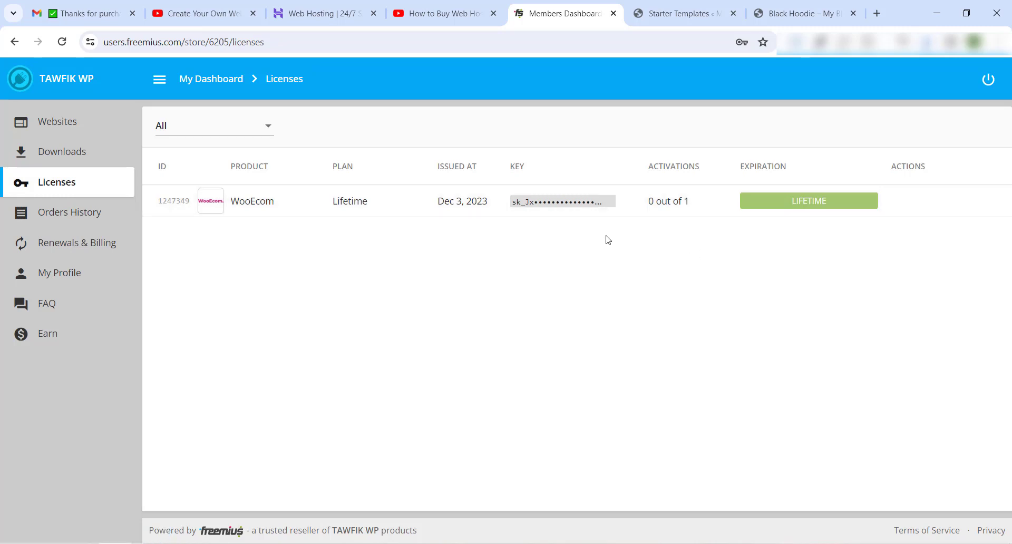
Switch to the WordPress store, go to its admin dashboard and open the upload form for adding a new plugin.
{"action": "left_click", "coordinate": [804, 19]}
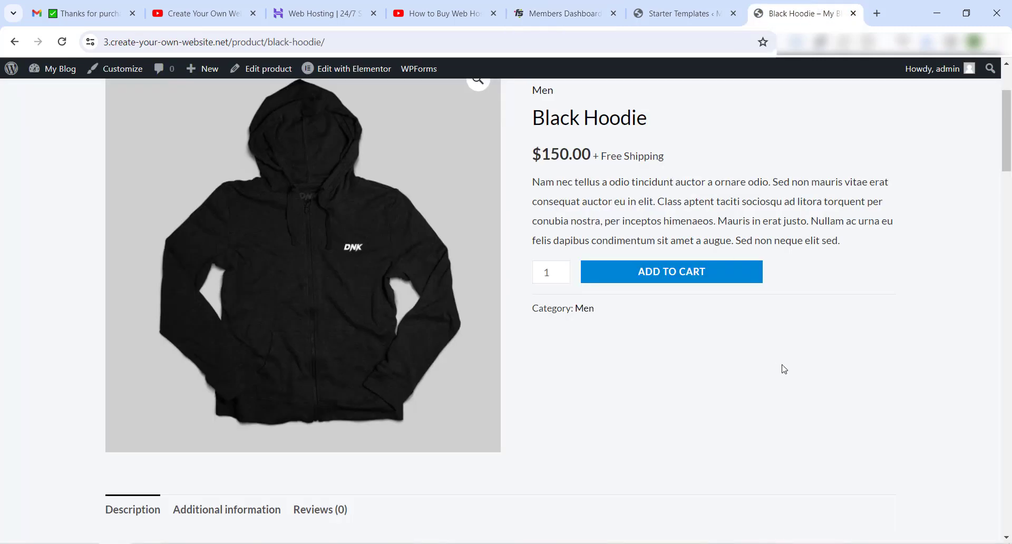
{"action": "left_click", "coordinate": [695, 279]}
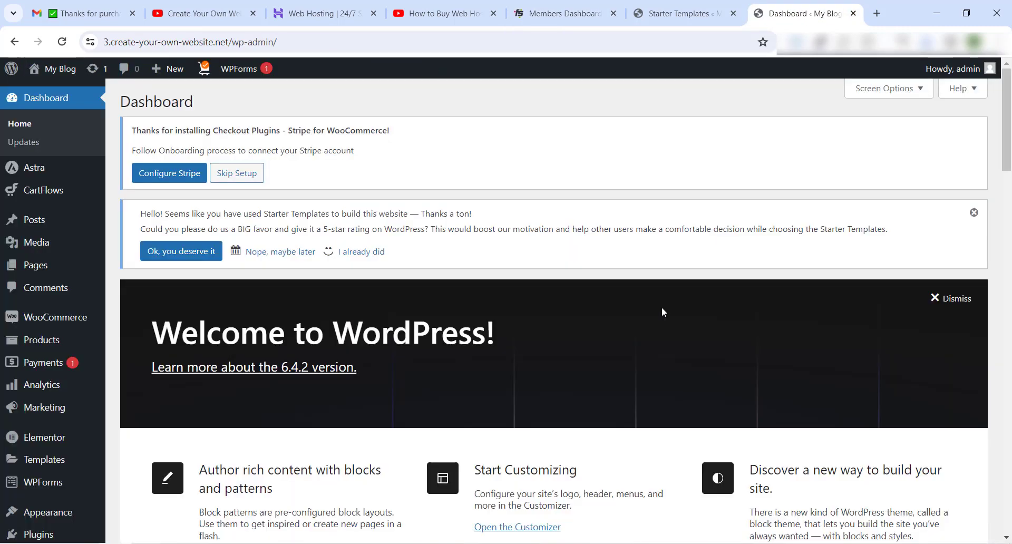
{"action": "scroll", "coordinate": [662, 307], "scroll_direction": "down", "scroll_amount": 3}
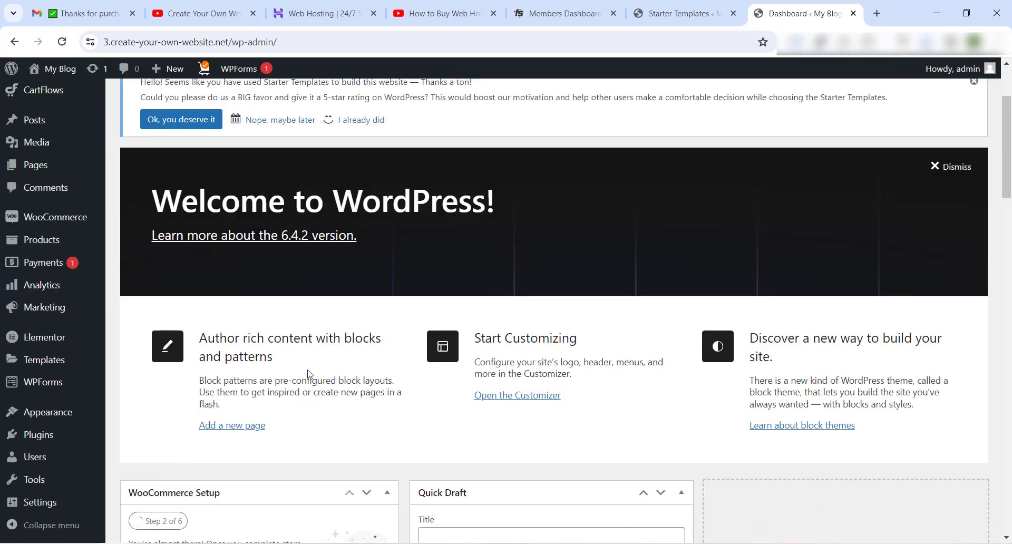
{"action": "mouse_move", "coordinate": [59, 438]}
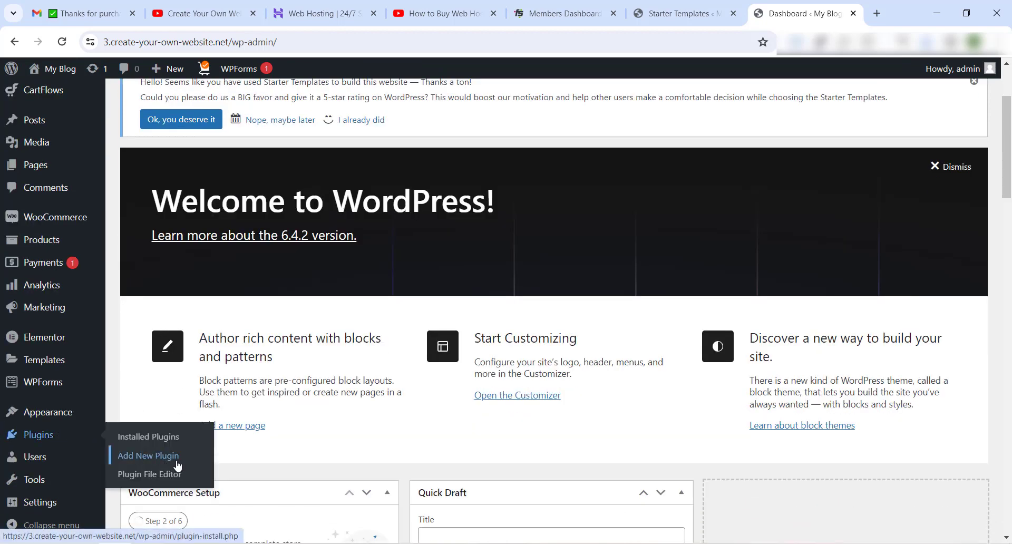
{"action": "left_click", "coordinate": [177, 462]}
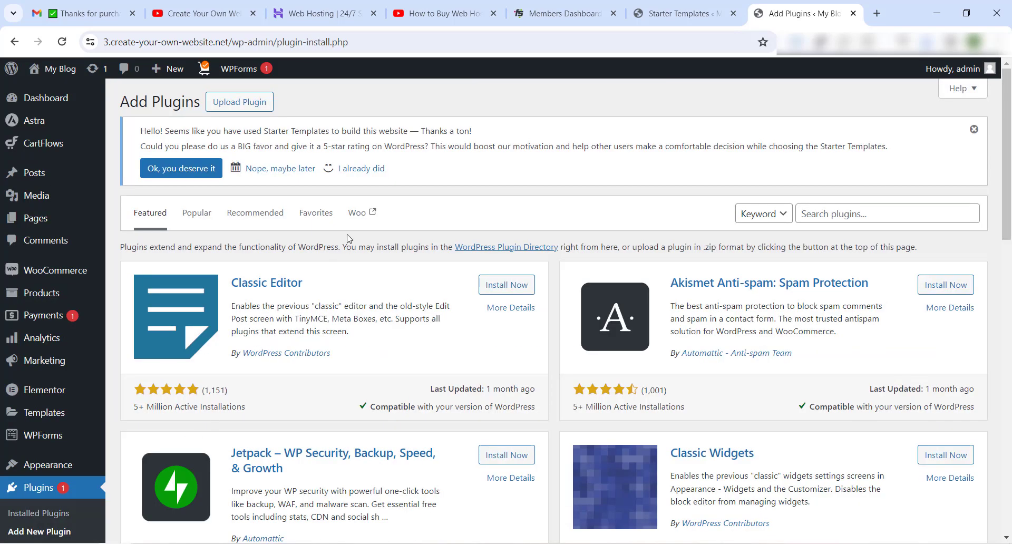
{"action": "left_click", "coordinate": [236, 103]}
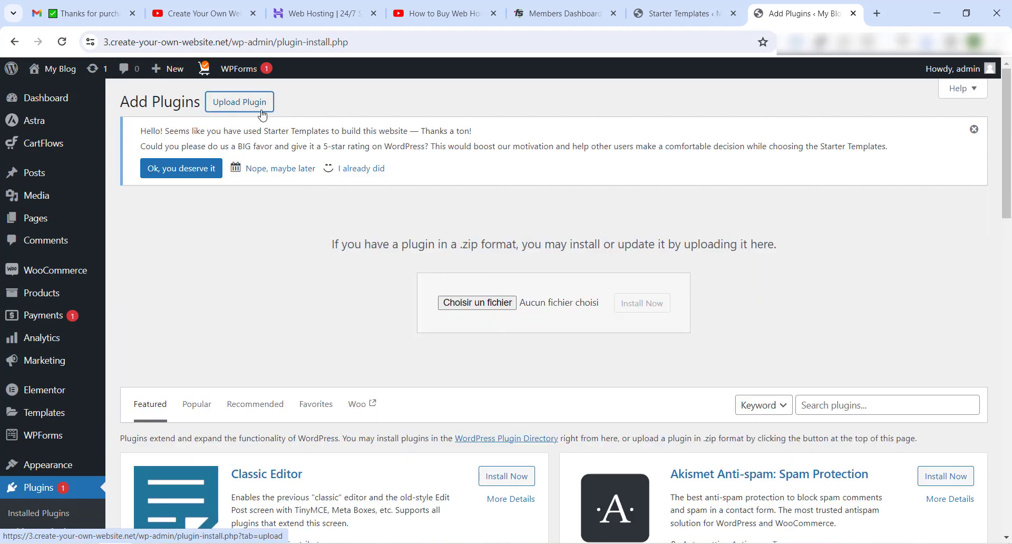
Upload wooecom-premium.1.8.0.zip from the computer, then install and activate the plugin.
{"action": "left_click", "coordinate": [480, 305]}
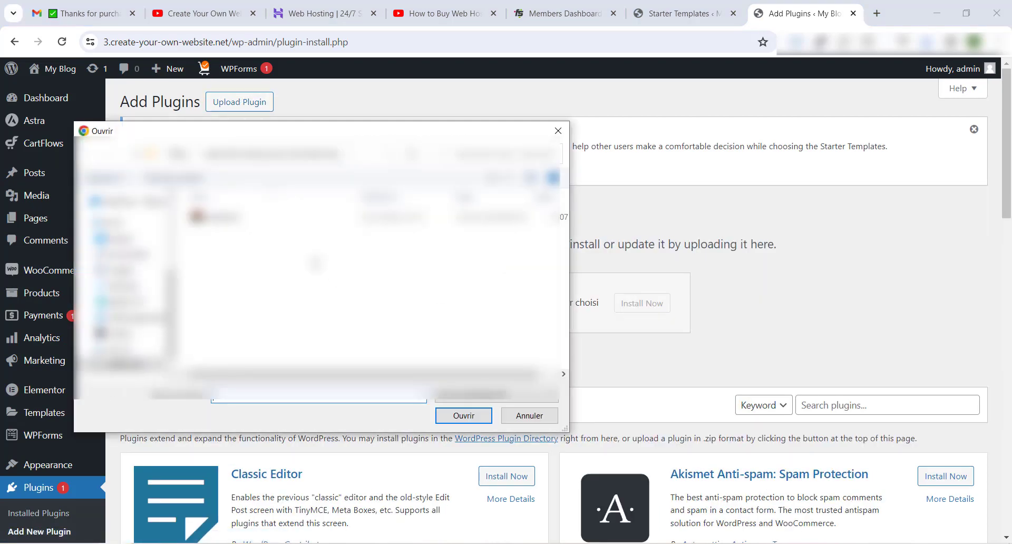
{"action": "left_click", "coordinate": [132, 317]}
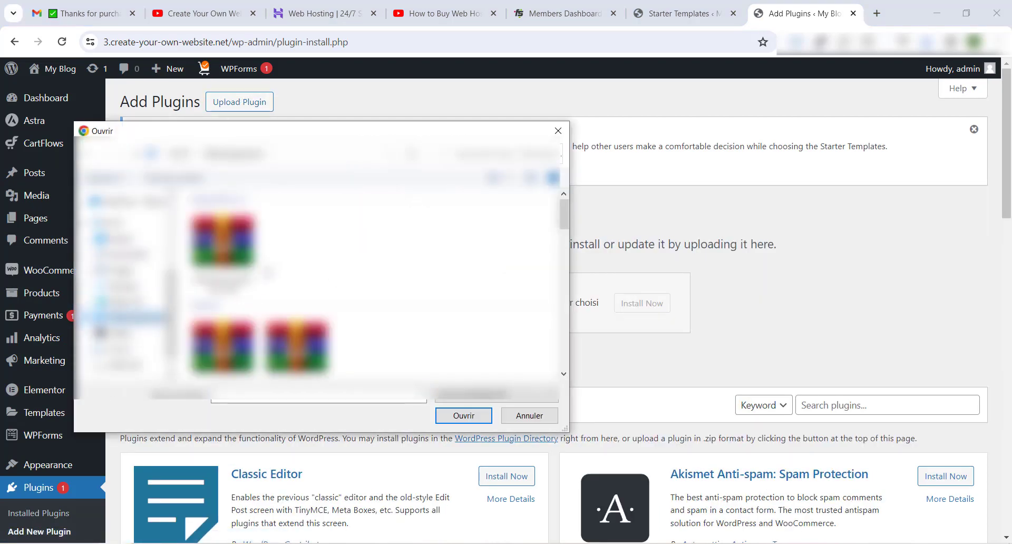
{"action": "left_click", "coordinate": [223, 242]}
{"action": "left_click", "coordinate": [464, 416]}
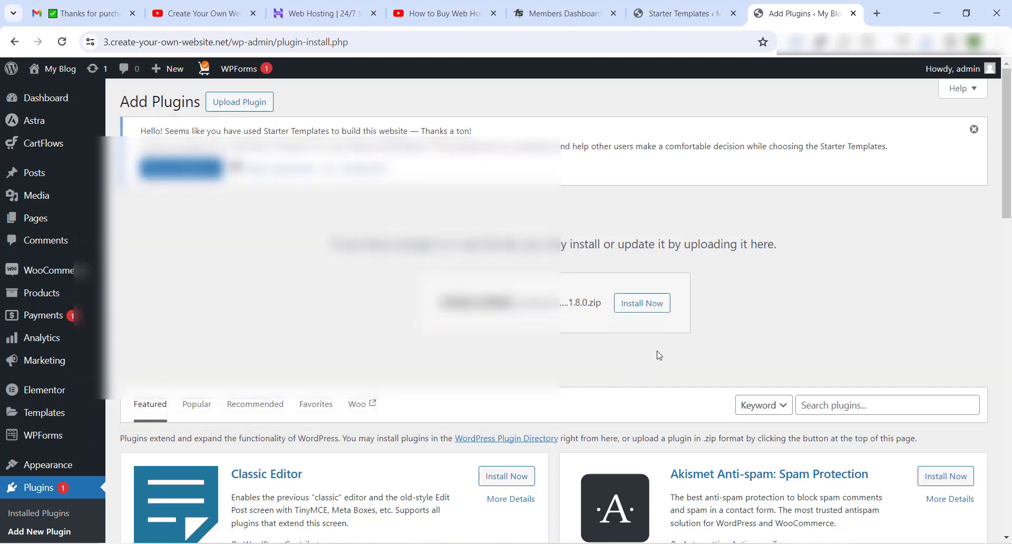
{"action": "left_click", "coordinate": [651, 304]}
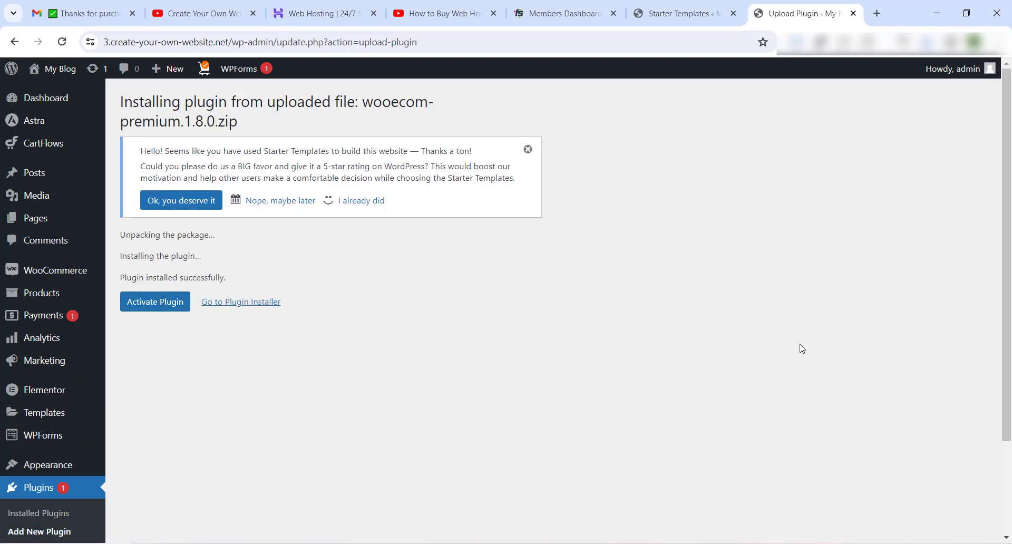
{"action": "left_click", "coordinate": [159, 308]}
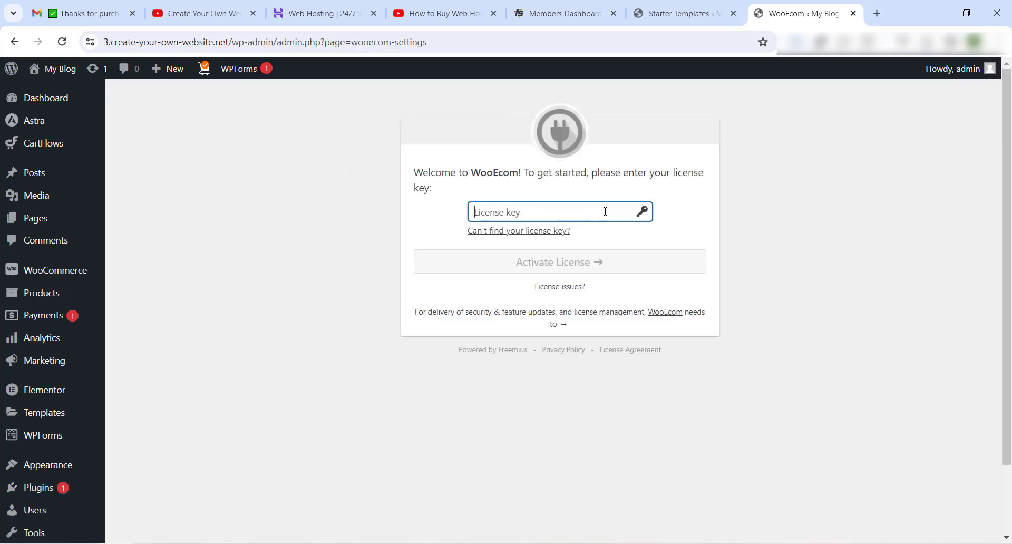
Copy the WooEcom license key from Freemius, paste it into the plugin's license field, accept update e-mails and activate the license.
{"action": "left_click", "coordinate": [565, 4]}
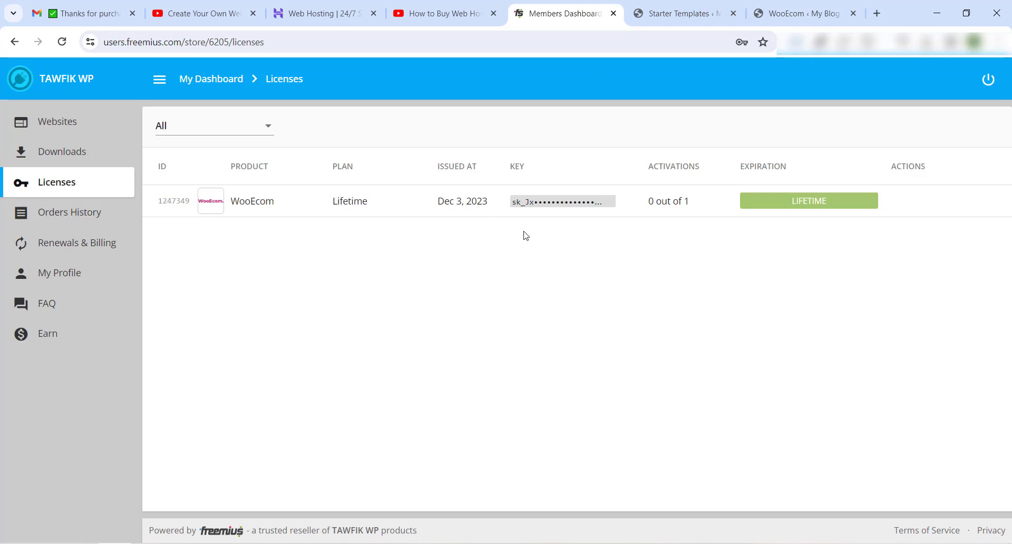
{"action": "left_click", "coordinate": [626, 202]}
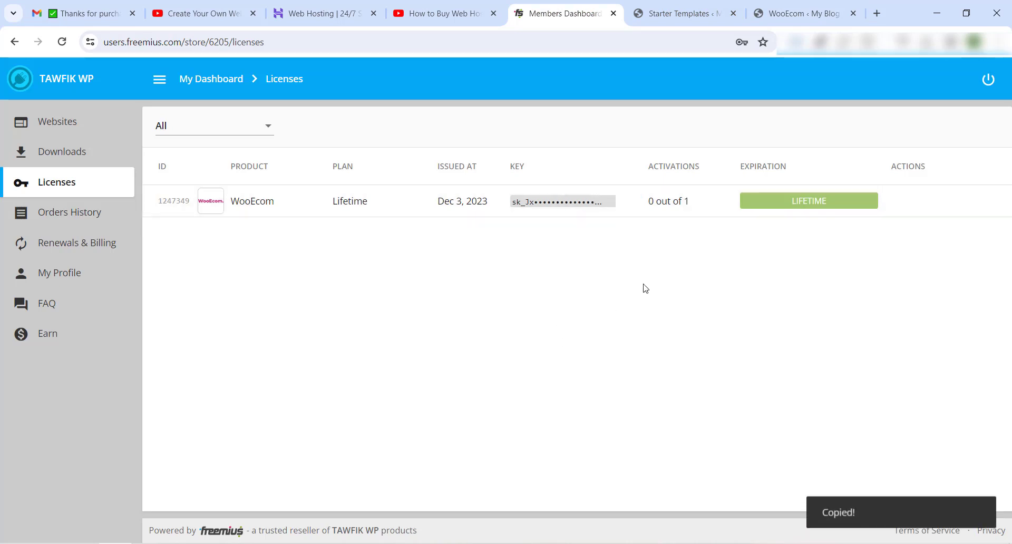
{"action": "left_click", "coordinate": [804, 13]}
{"action": "right_click", "coordinate": [576, 214]}
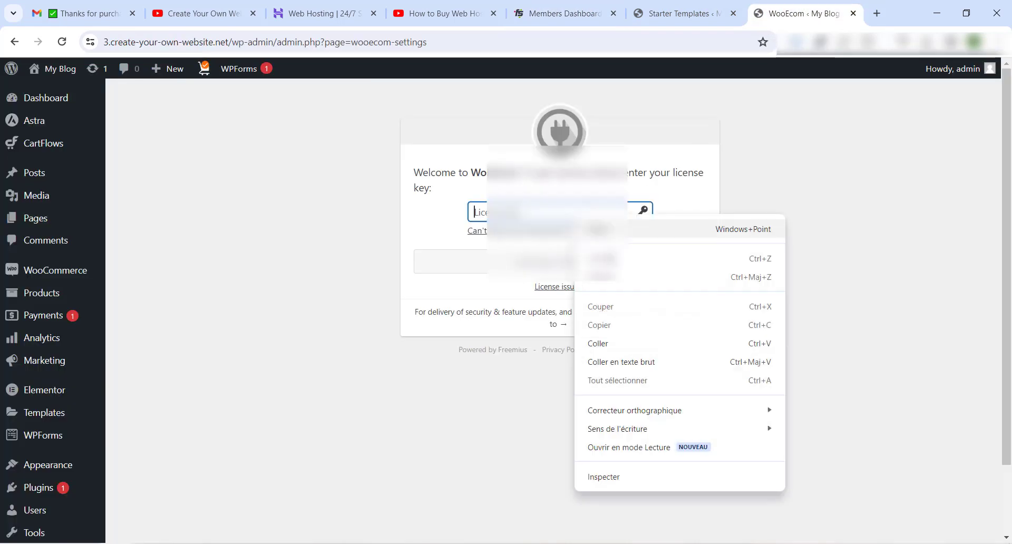
{"action": "left_click", "coordinate": [620, 343]}
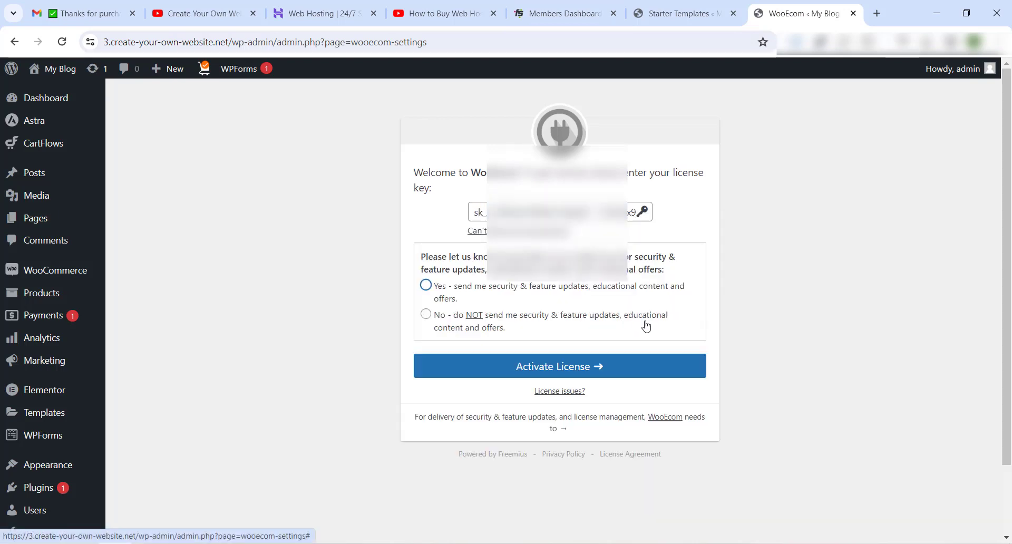
{"action": "left_click", "coordinate": [427, 287]}
{"action": "left_click", "coordinate": [567, 373]}
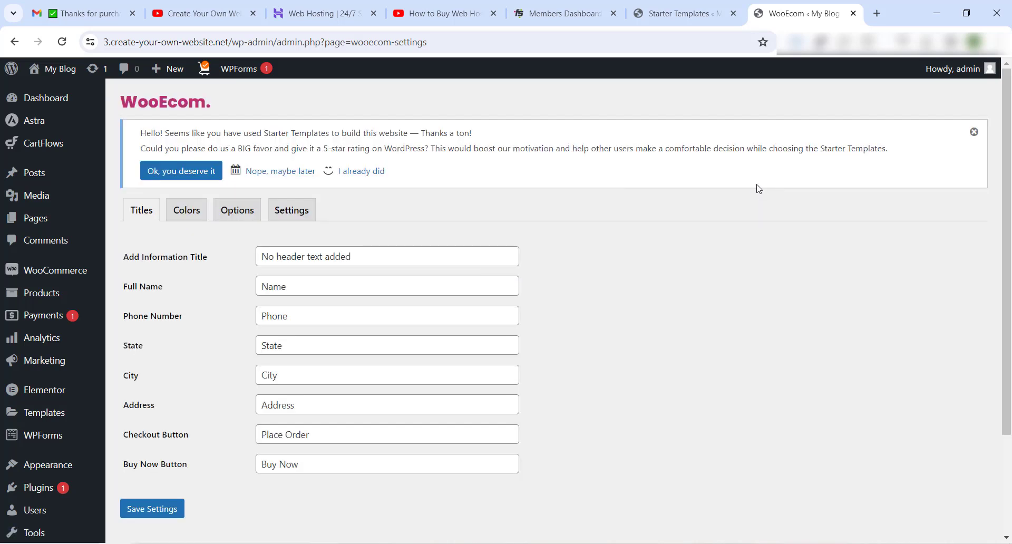
Open the WooEcom plugin settings page and review the order form's field and button titles.
{"action": "scroll", "coordinate": [527, 258], "scroll_direction": "down", "scroll_amount": 3}
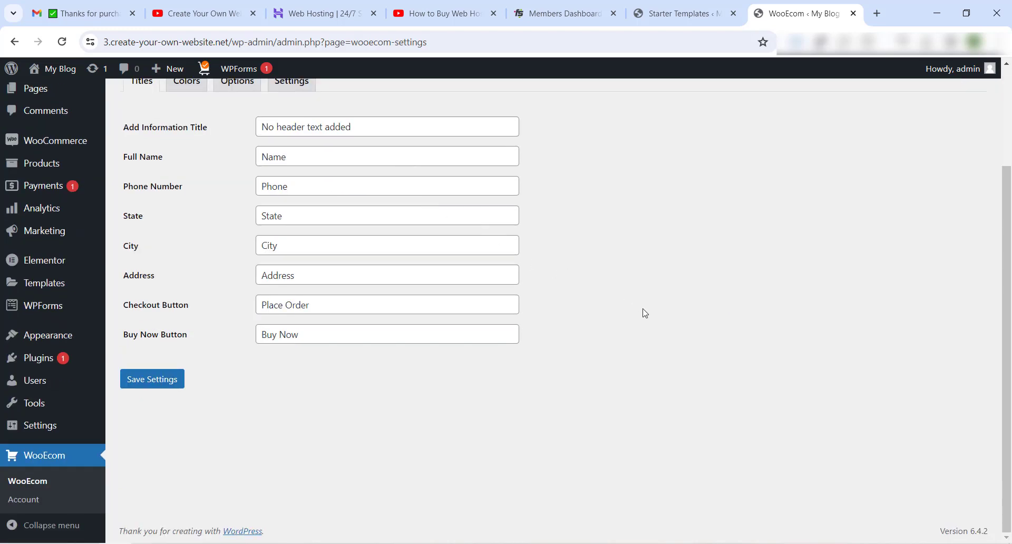
{"action": "left_click", "coordinate": [62, 458]}
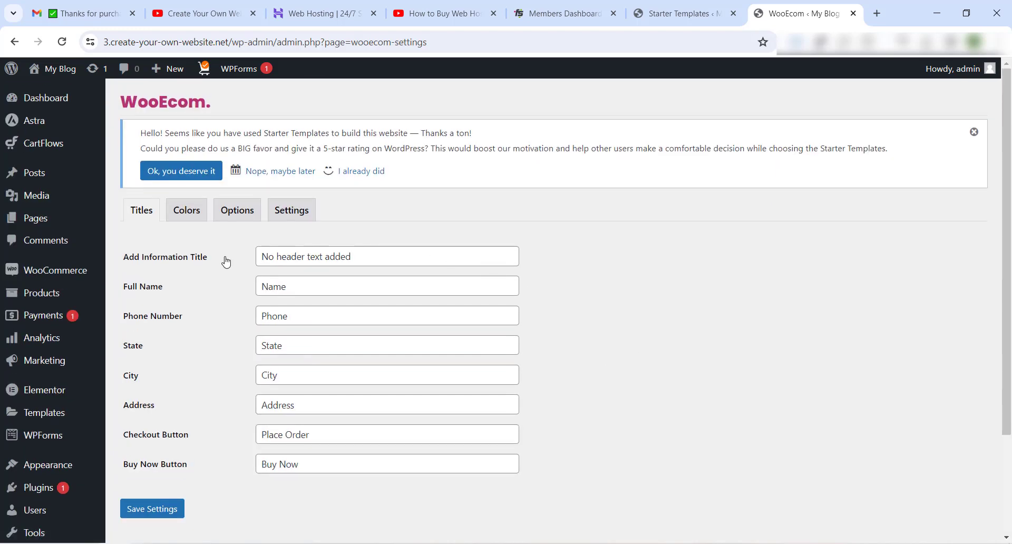
{"action": "left_click_drag", "start_coordinate": [122, 248], "coordinate": [220, 473]}
{"action": "left_click", "coordinate": [212, 221]}
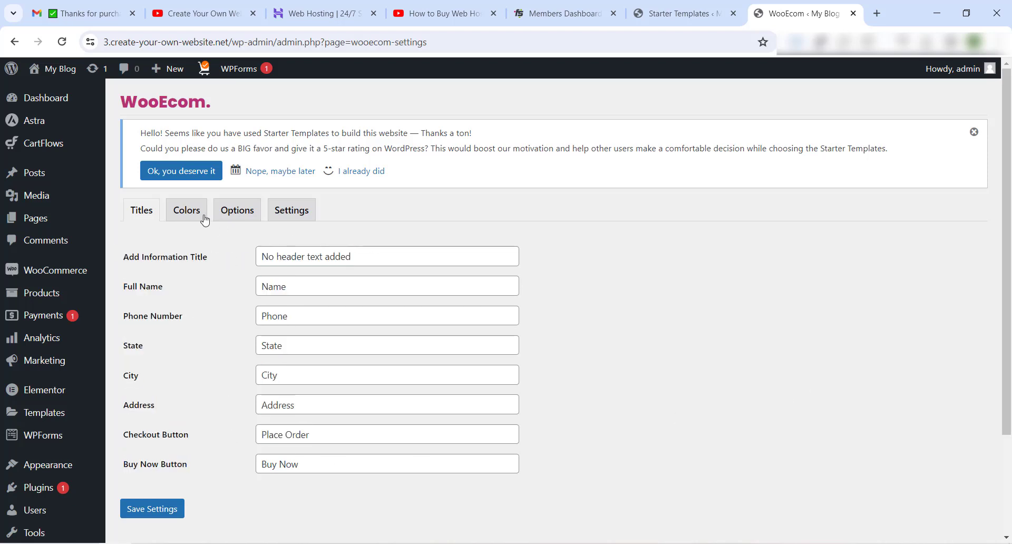
Review the WooEcom colors, contact settings and form display options, and save the settings.
{"action": "left_click", "coordinate": [187, 211]}
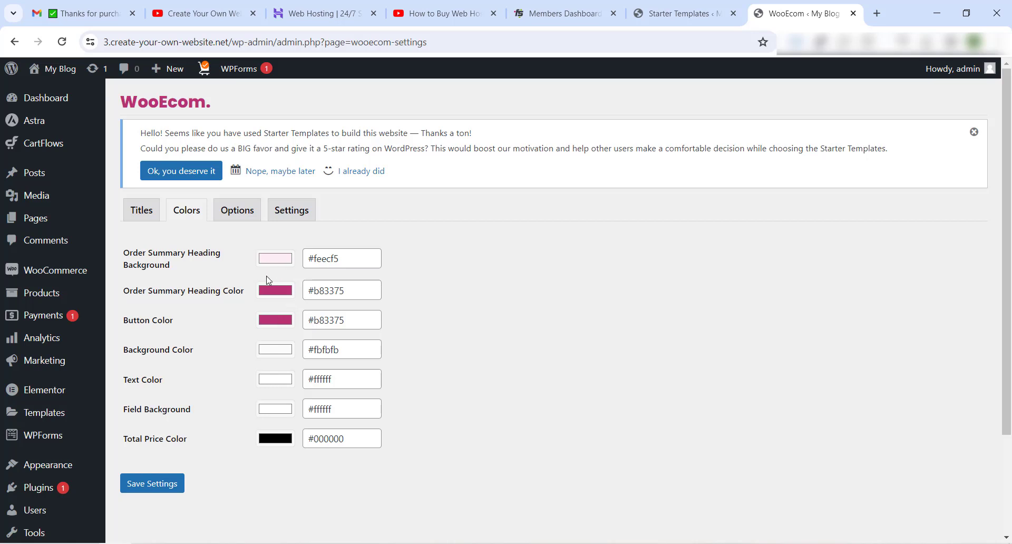
{"action": "left_click", "coordinate": [241, 215]}
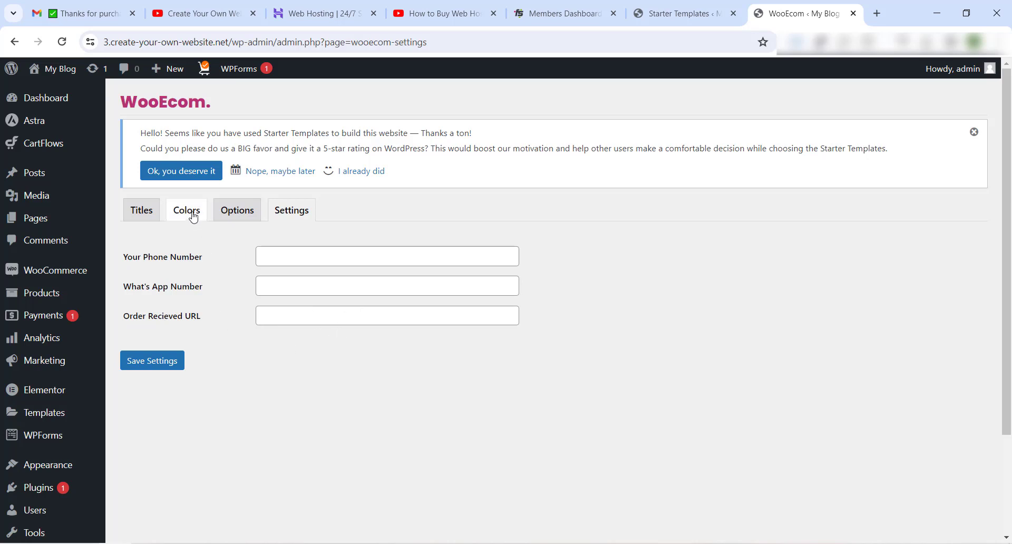
{"action": "left_click", "coordinate": [238, 214]}
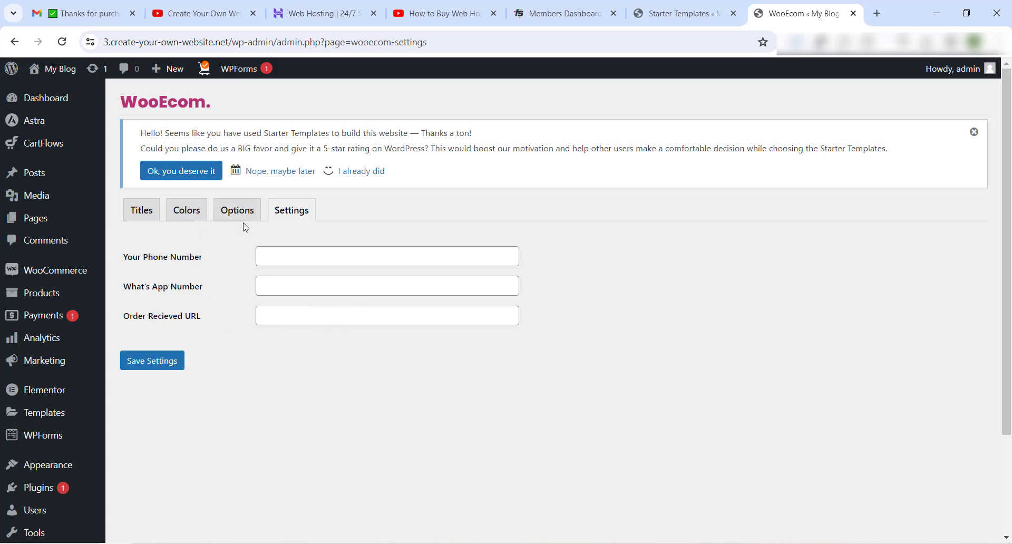
{"action": "left_click", "coordinate": [246, 217]}
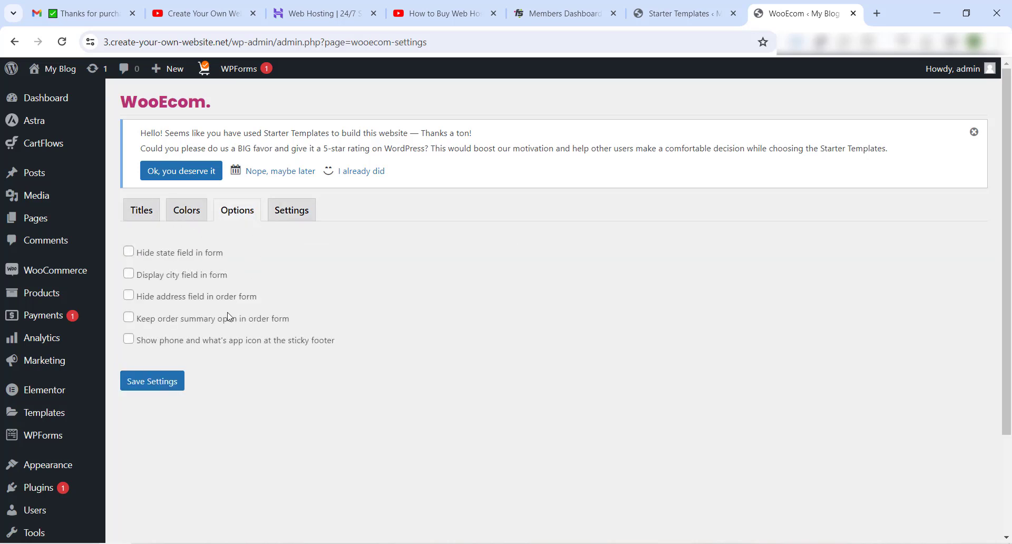
{"action": "left_click", "coordinate": [165, 384]}
Open the store's front page in a new browser tab from the WordPress admin and switch to it.
{"action": "left_click", "coordinate": [686, 13]}
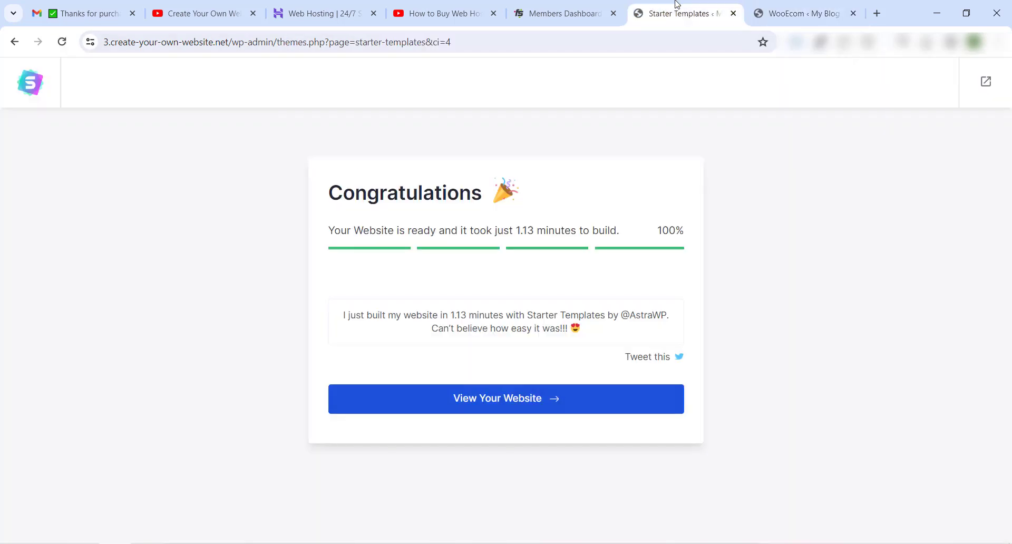
{"action": "left_click", "coordinate": [771, 16]}
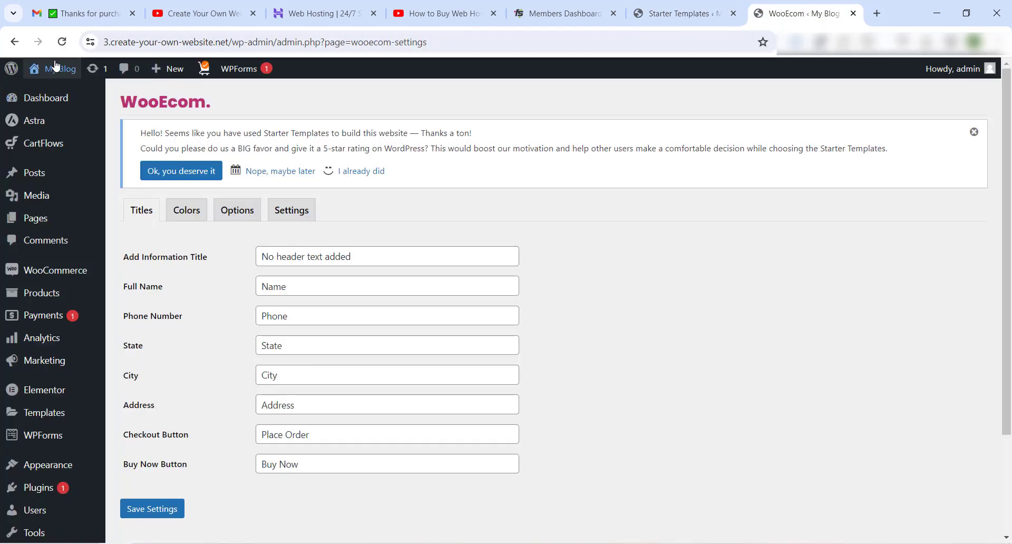
{"action": "mouse_move", "coordinate": [52, 69]}
{"action": "right_click", "coordinate": [48, 109]}
{"action": "left_click", "coordinate": [132, 101]}
{"action": "key", "text": "ctrl+Tab"}
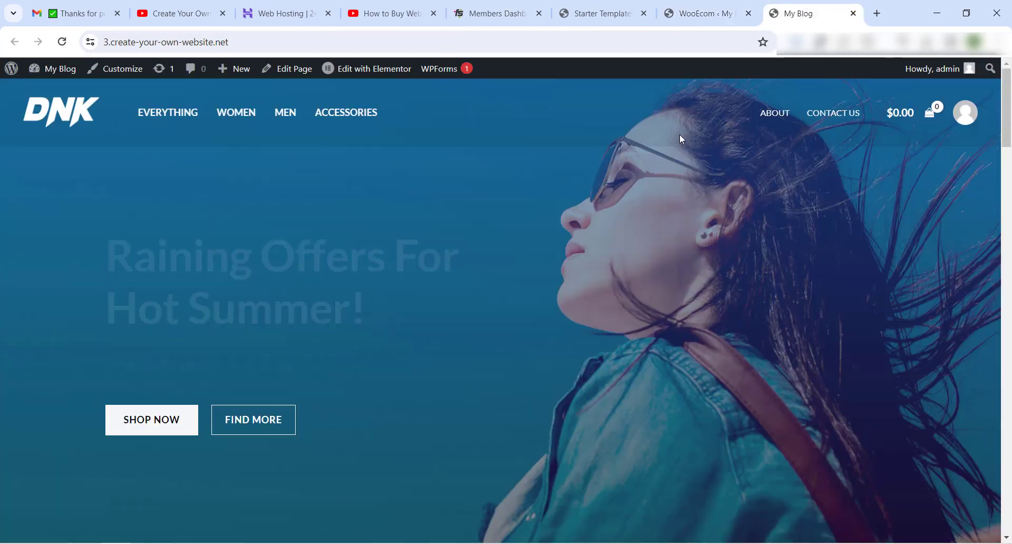
Open the DNK Yellow Shoes product from the featured products and examine the WooEcom order form on its page.
{"action": "scroll", "coordinate": [679, 134], "scroll_direction": "down", "scroll_amount": 10}
{"action": "scroll", "coordinate": [670, 143], "scroll_direction": "down", "scroll_amount": 3}
{"action": "left_click", "coordinate": [211, 200]}
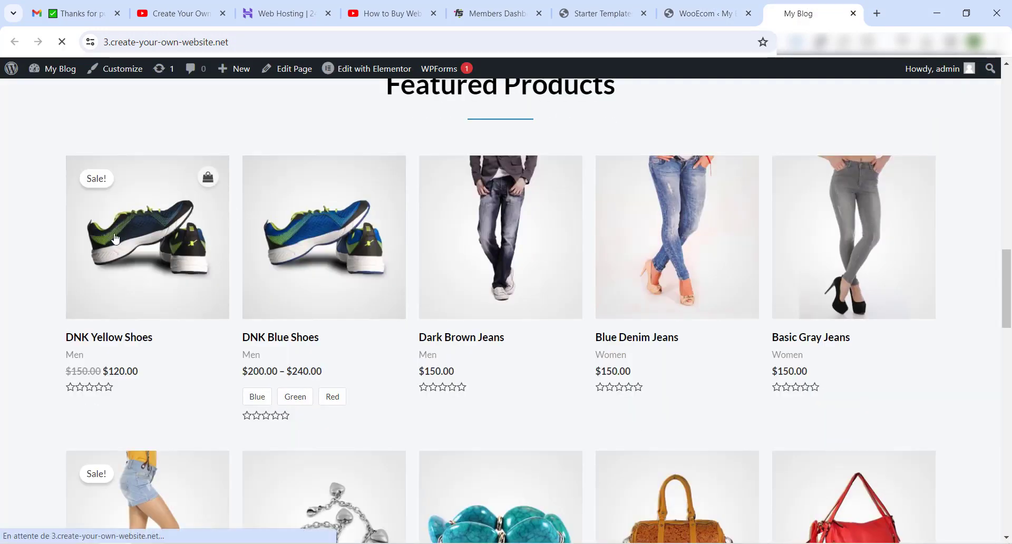
{"action": "scroll", "coordinate": [680, 131], "scroll_direction": "down", "scroll_amount": 4}
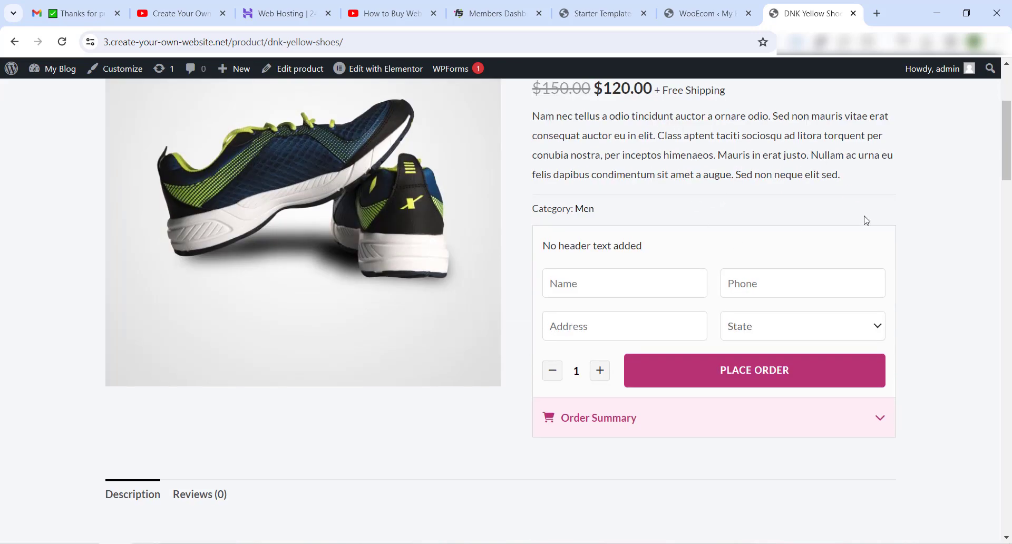
Expand the order summary of the DNK Yellow Shoes order form and review its product, delivery and total price lines.
{"action": "scroll", "coordinate": [860, 212], "scroll_direction": "down", "scroll_amount": 3}
{"action": "left_click", "coordinate": [877, 291]}
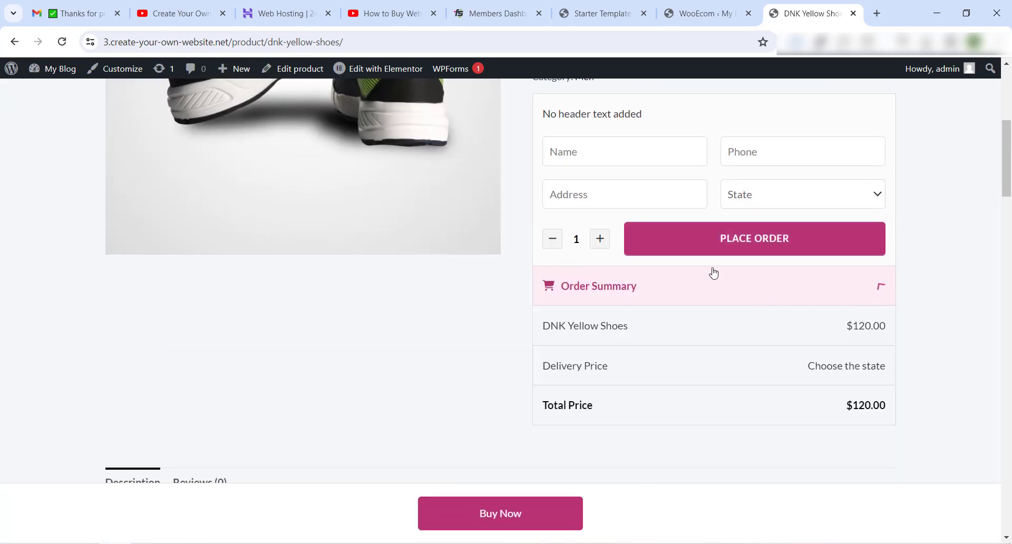
{"action": "scroll", "coordinate": [721, 291], "scroll_direction": "up", "scroll_amount": 1}
{"action": "scroll", "coordinate": [728, 298], "scroll_direction": "down", "scroll_amount": 1}
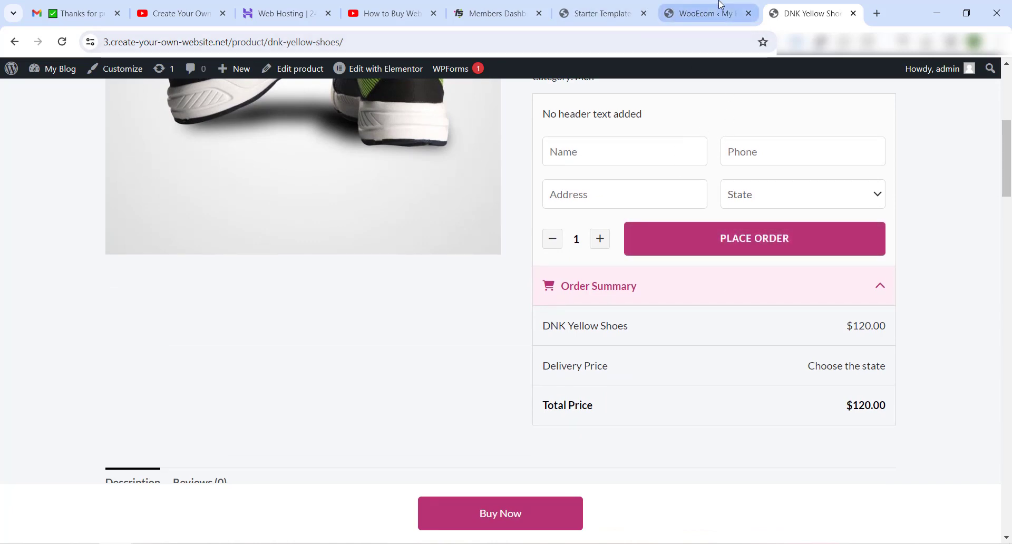
Compare the Add Information Title setting in WooEcom with the header text of the order form on the product page.
{"action": "left_click", "coordinate": [706, 14]}
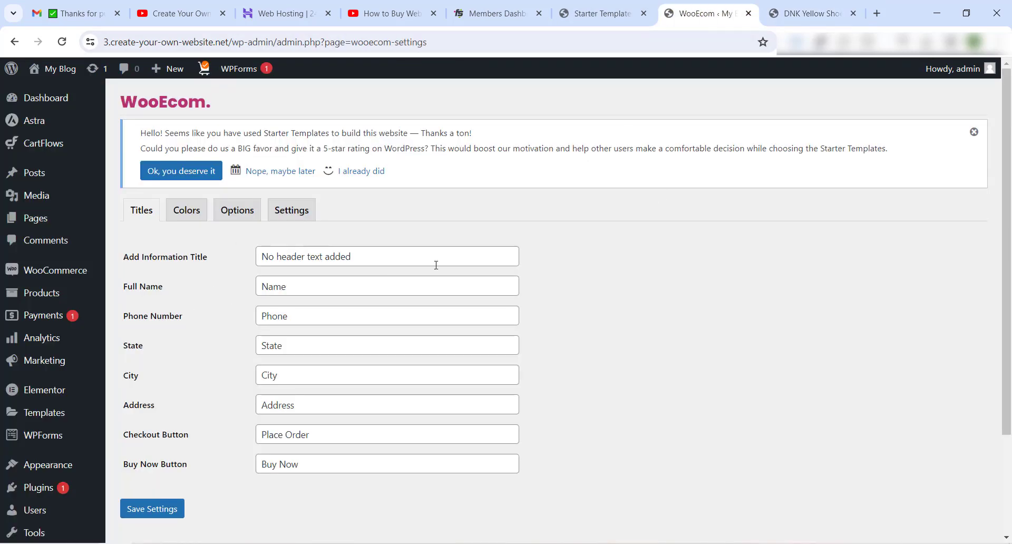
{"action": "left_click_drag", "start_coordinate": [415, 253], "coordinate": [248, 255]}
{"action": "left_click", "coordinate": [820, 10]}
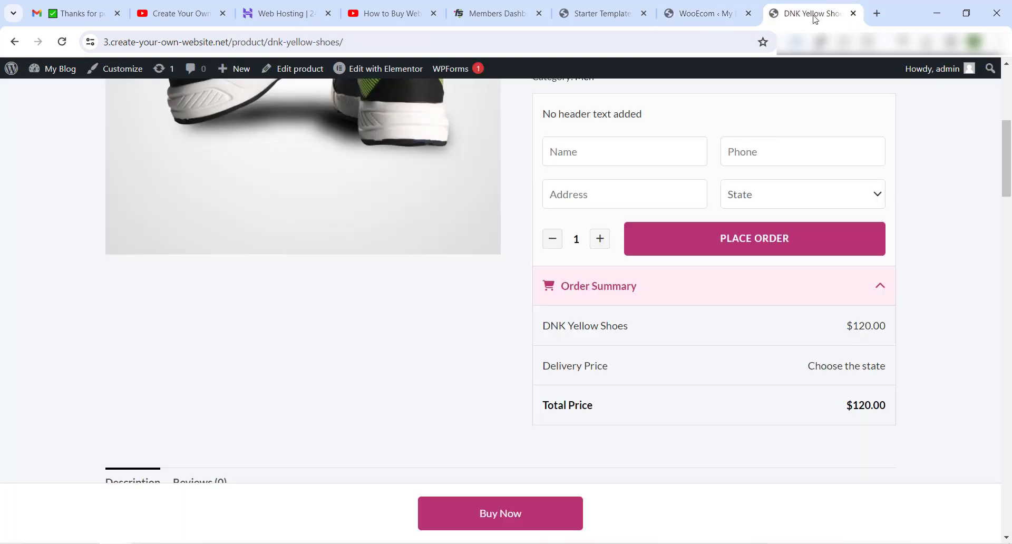
{"action": "scroll", "coordinate": [700, 255], "scroll_direction": "up", "scroll_amount": 1}
{"action": "left_click_drag", "start_coordinate": [642, 180], "coordinate": [540, 180]}
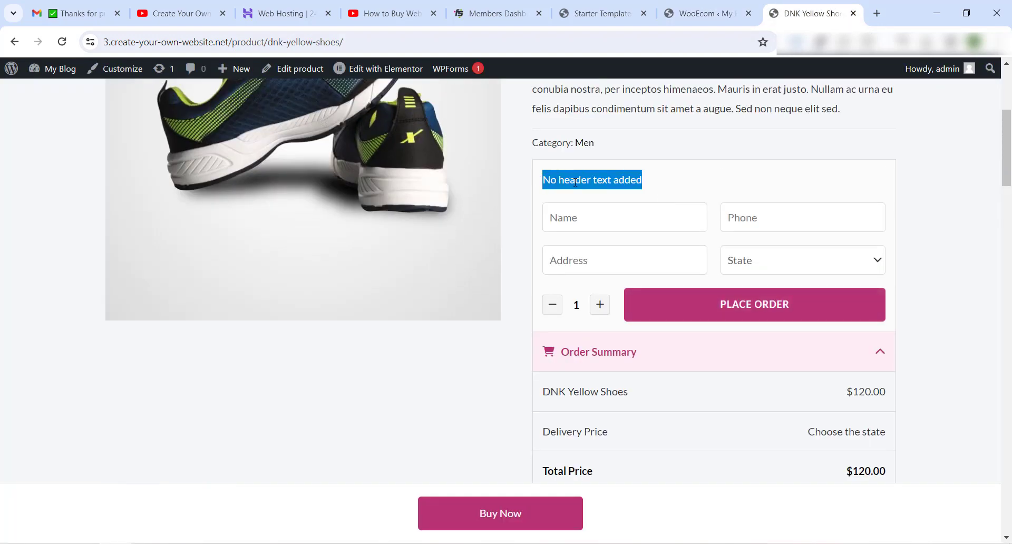
Compare the name, phone and state titles in the WooEcom settings with the matching fields on the product page.
{"action": "left_click", "coordinate": [706, 13]}
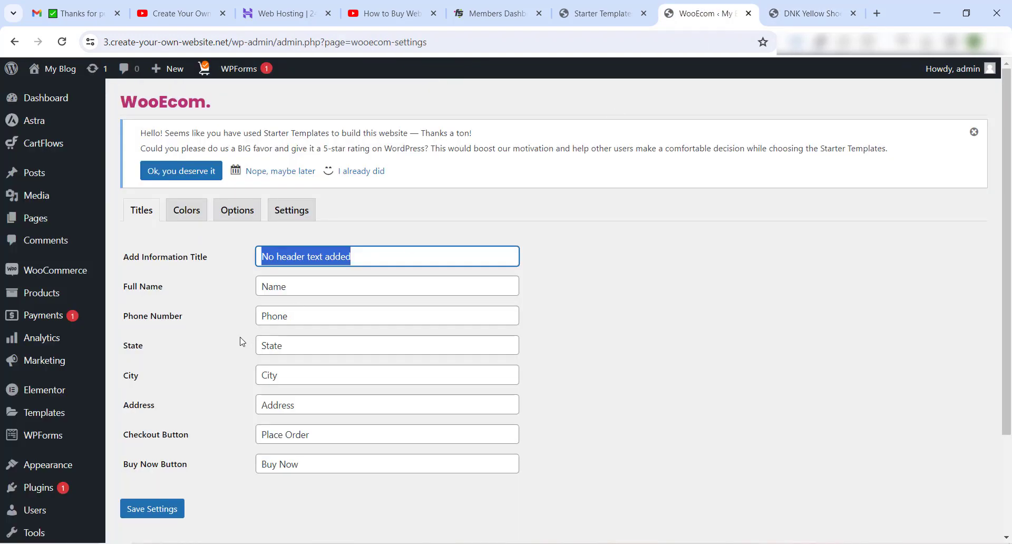
{"action": "left_click_drag", "start_coordinate": [323, 286], "coordinate": [249, 288]}
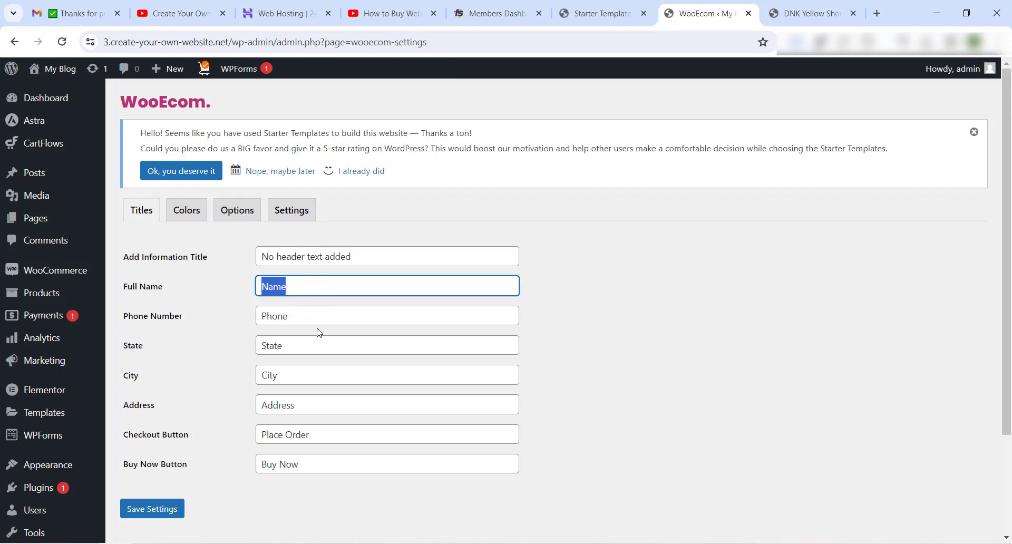
{"action": "key", "text": "Tab"}
{"action": "key", "text": "Tab"}
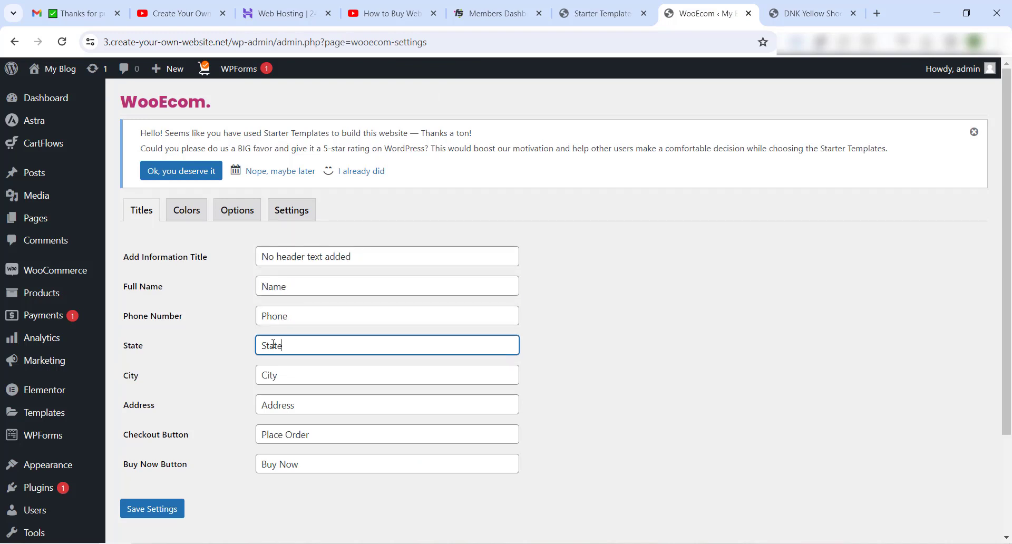
{"action": "left_click_drag", "start_coordinate": [311, 287], "coordinate": [240, 287]}
{"action": "left_click", "coordinate": [812, 13]}
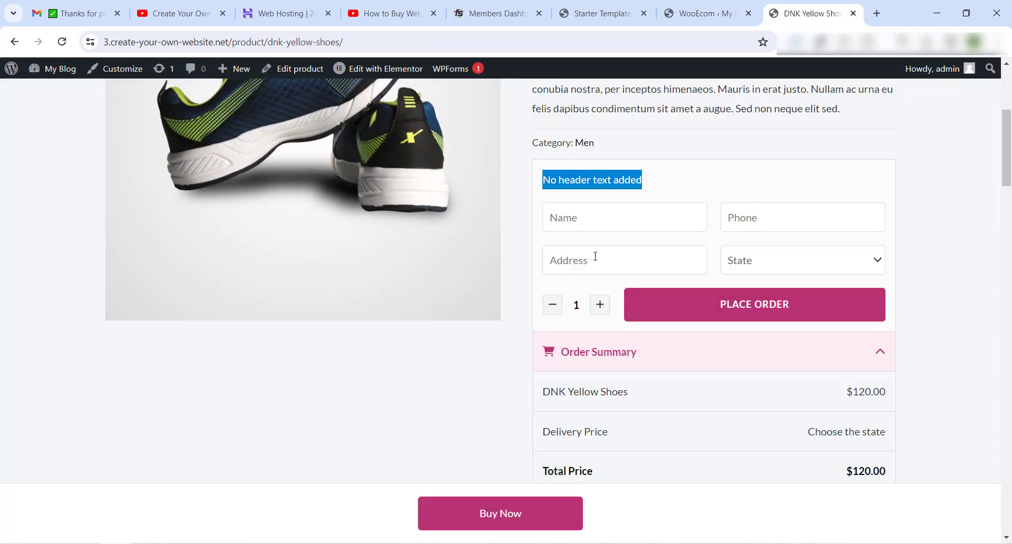
Compare the Checkout and Buy Now button titles in WooEcom with the product page's buttons, and test the sticky Buy Now button.
{"action": "left_click", "coordinate": [706, 13]}
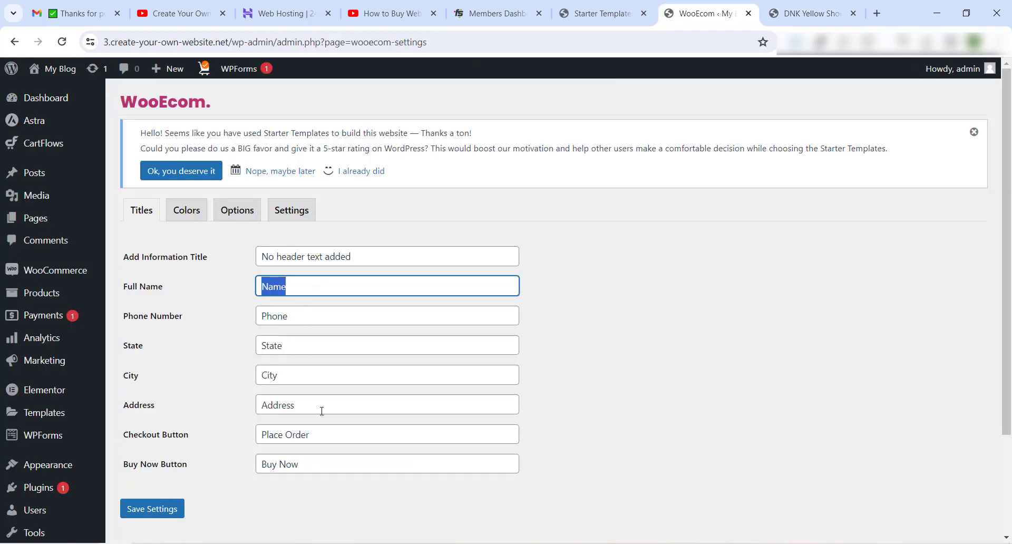
{"action": "scroll", "coordinate": [209, 447], "scroll_direction": "down", "scroll_amount": 1}
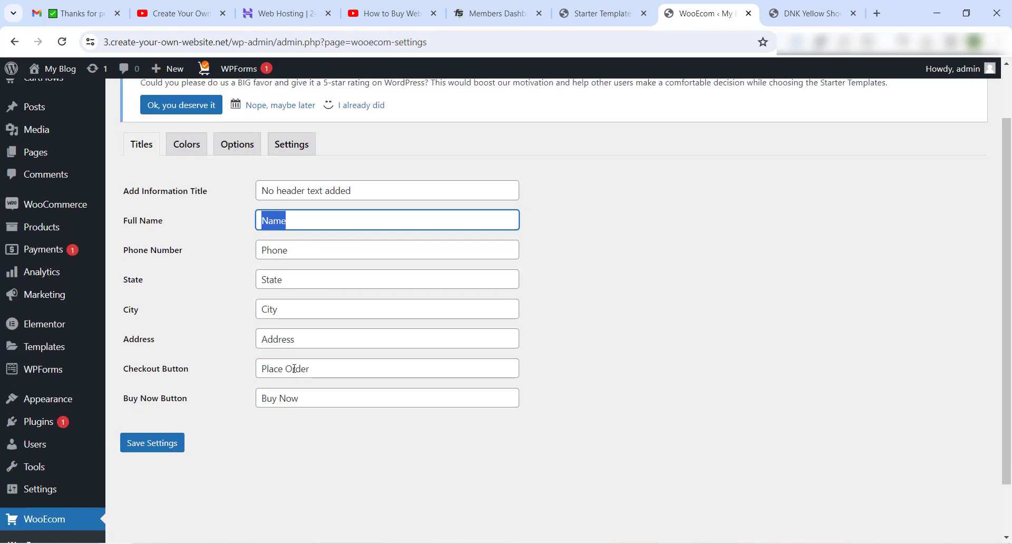
{"action": "left_click", "coordinate": [793, 11]}
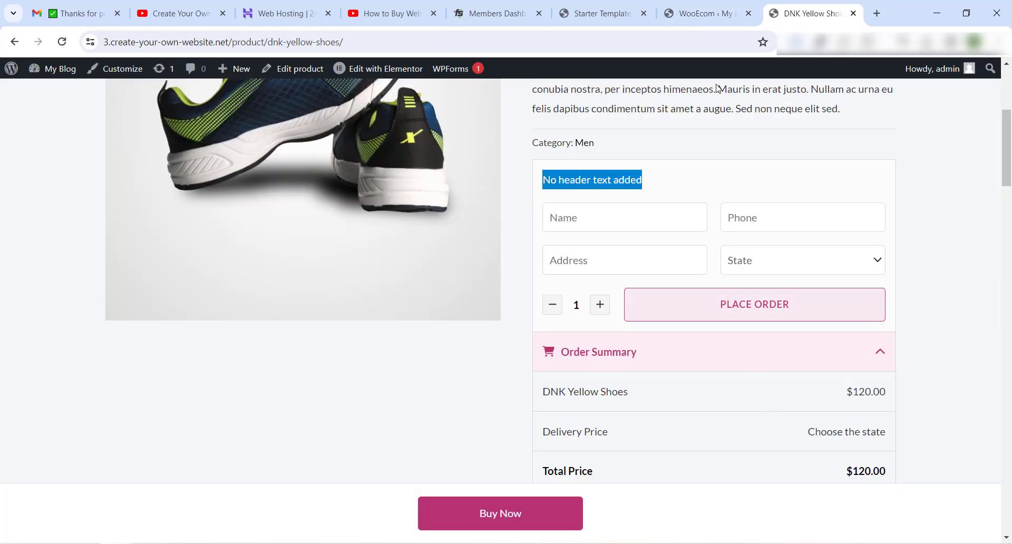
{"action": "left_click", "coordinate": [701, 13]}
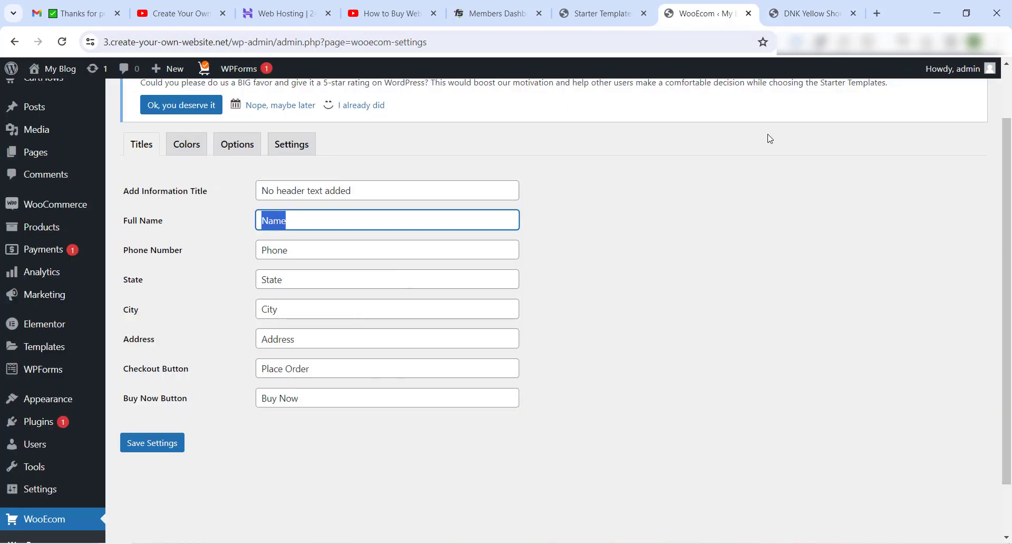
{"action": "left_click", "coordinate": [812, 14]}
{"action": "scroll", "coordinate": [544, 411], "scroll_direction": "down", "scroll_amount": 3}
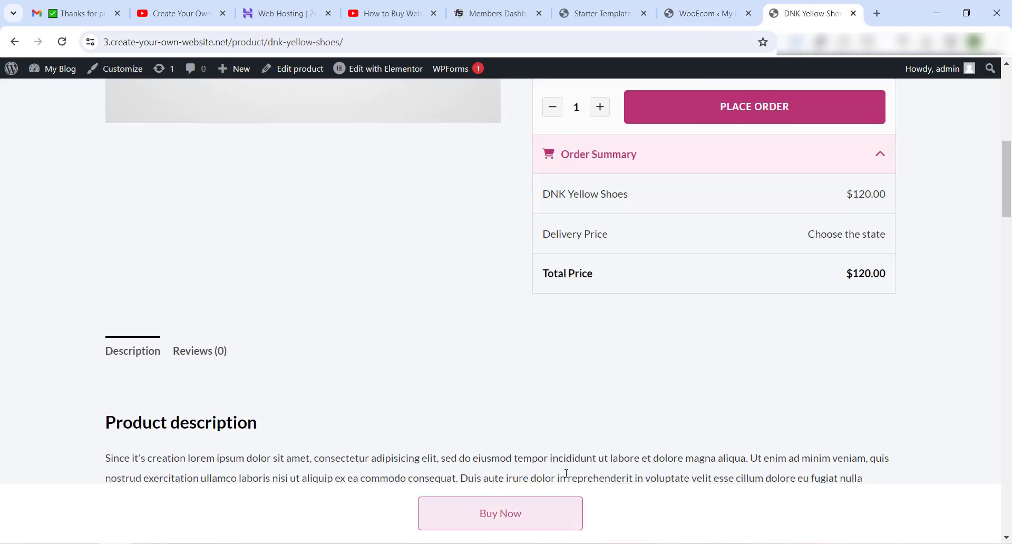
{"action": "left_click", "coordinate": [500, 513]}
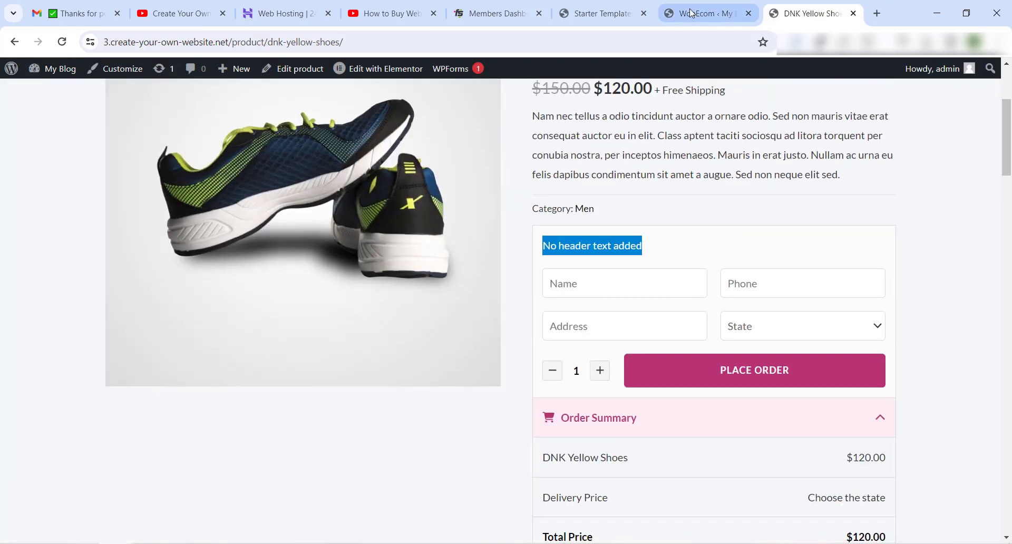
Hide the state field and display the city field in the WooEcom form options, and save the settings.
{"action": "left_click", "coordinate": [696, 13]}
{"action": "left_click", "coordinate": [224, 146]}
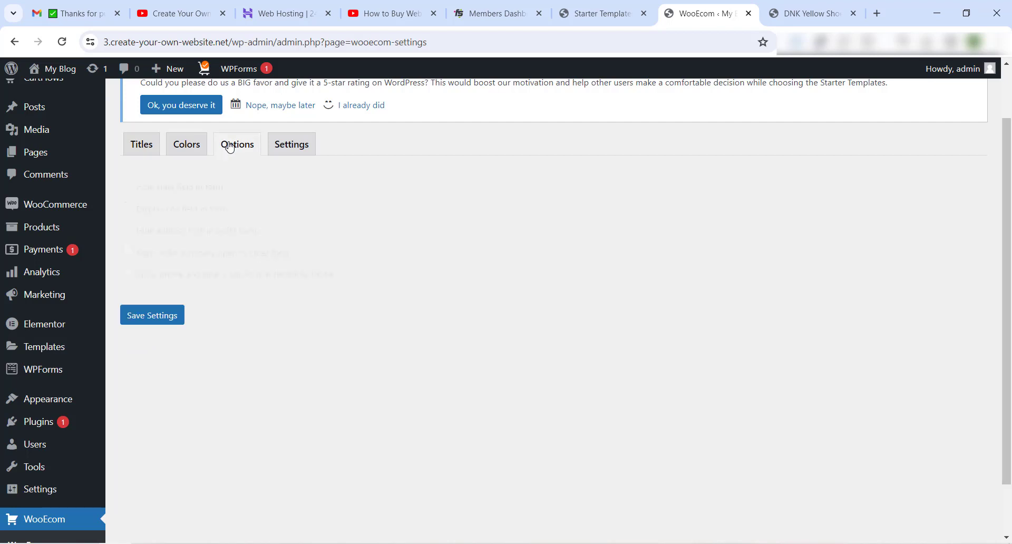
{"action": "scroll", "coordinate": [192, 321], "scroll_direction": "up", "scroll_amount": 2}
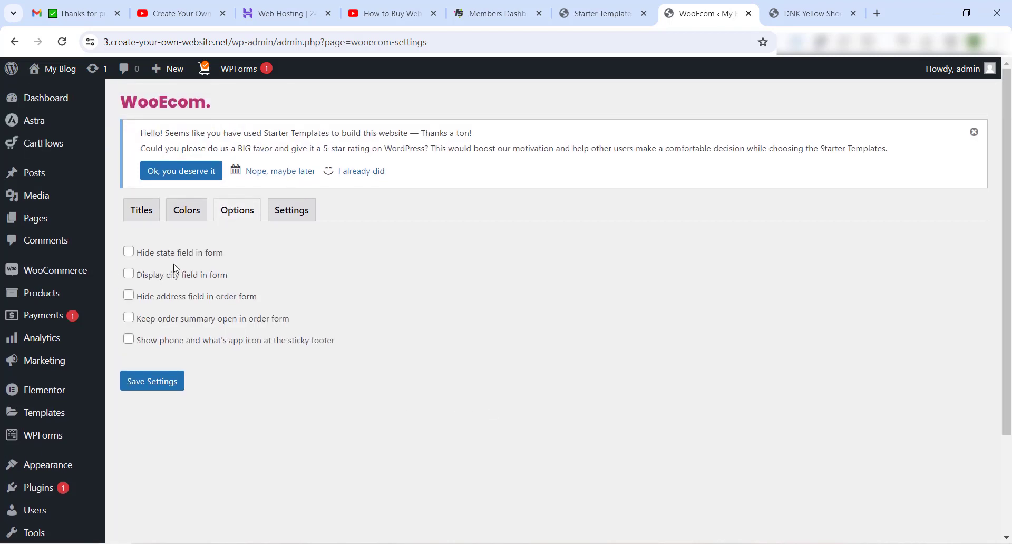
{"action": "left_click", "coordinate": [129, 251]}
{"action": "left_click", "coordinate": [129, 274]}
{"action": "left_click", "coordinate": [141, 381]}
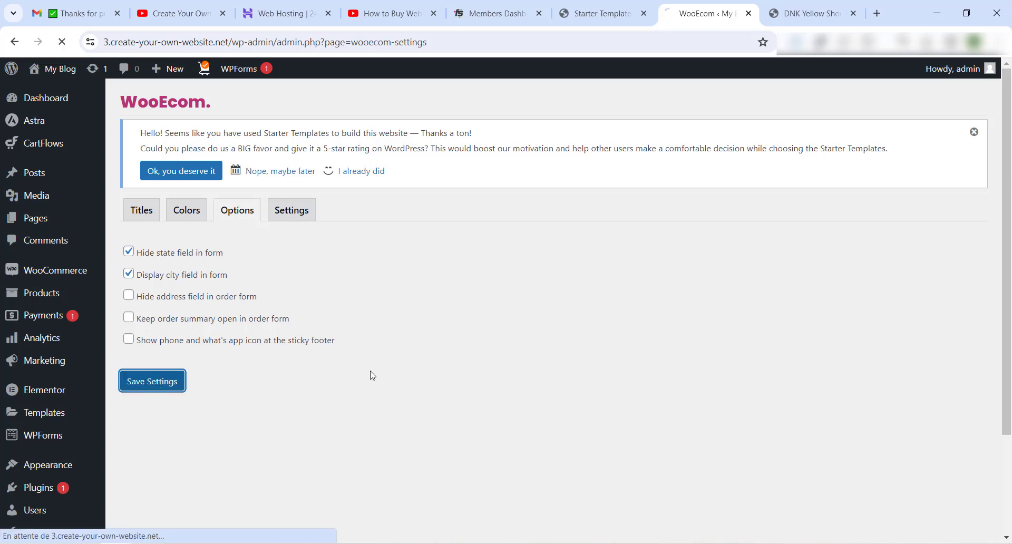
Enable keeping the order summary open in the order form, and save the WooEcom settings.
{"action": "left_click", "coordinate": [247, 215]}
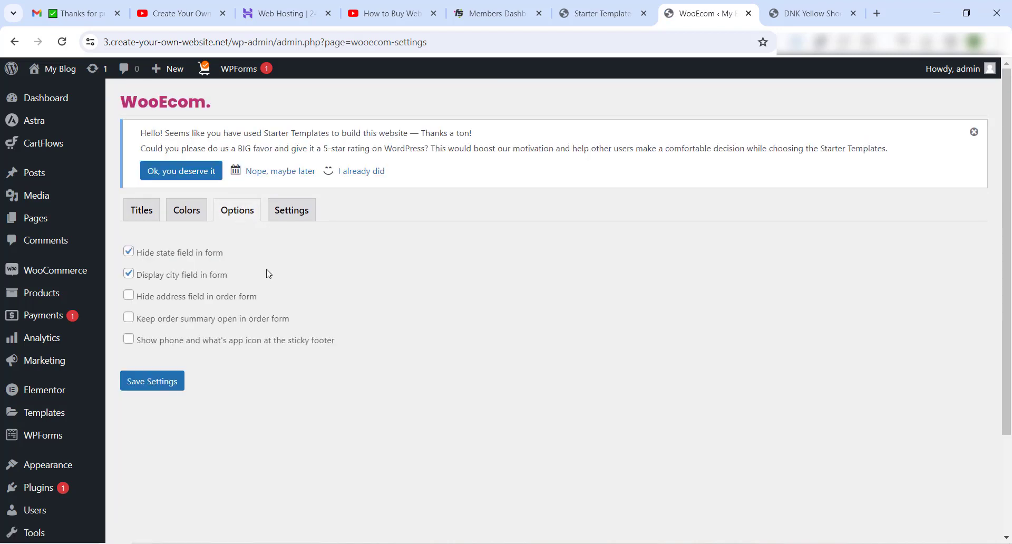
{"action": "left_click", "coordinate": [128, 317]}
{"action": "left_click", "coordinate": [153, 380]}
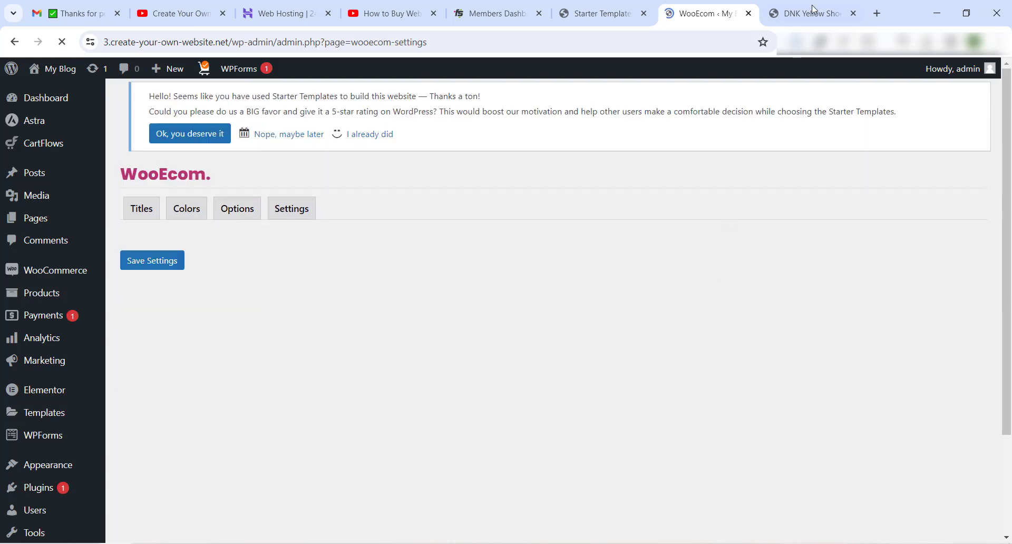
Reload the DNK Yellow Shoes product page and check the order form's fields and order summary.
{"action": "left_click", "coordinate": [806, 13]}
{"action": "left_click", "coordinate": [63, 42]}
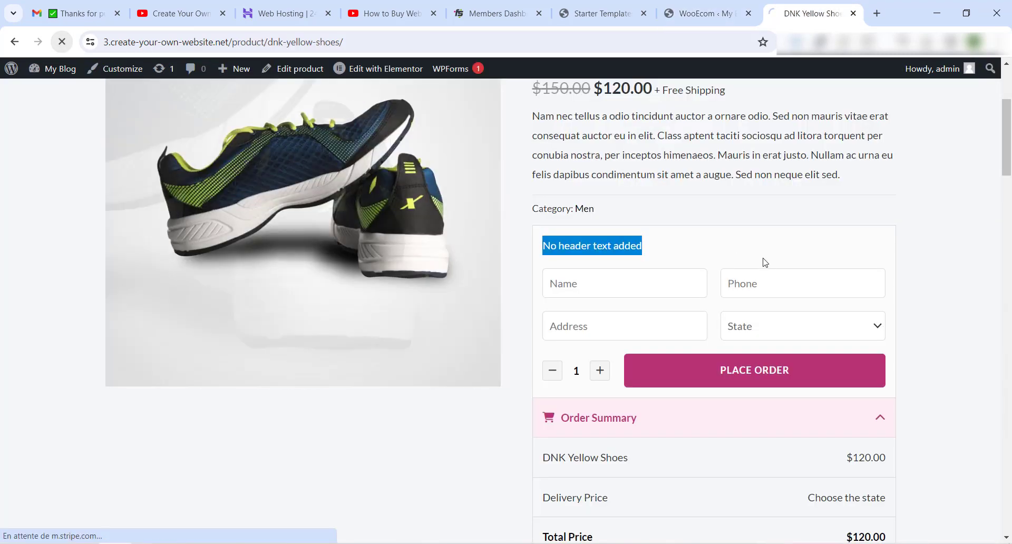
{"action": "scroll", "coordinate": [774, 248], "scroll_direction": "down", "scroll_amount": 3}
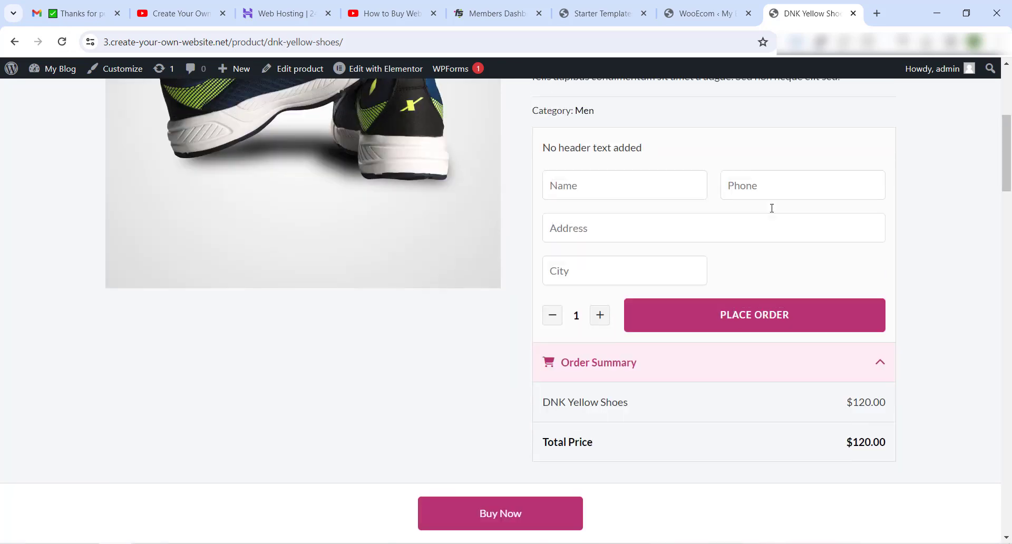
{"action": "left_click", "coordinate": [862, 331]}
{"action": "left_click", "coordinate": [861, 331]}
Turn off the display of the city field in the WooEcom form options.
{"action": "left_click", "coordinate": [706, 13]}
{"action": "left_click", "coordinate": [229, 212]}
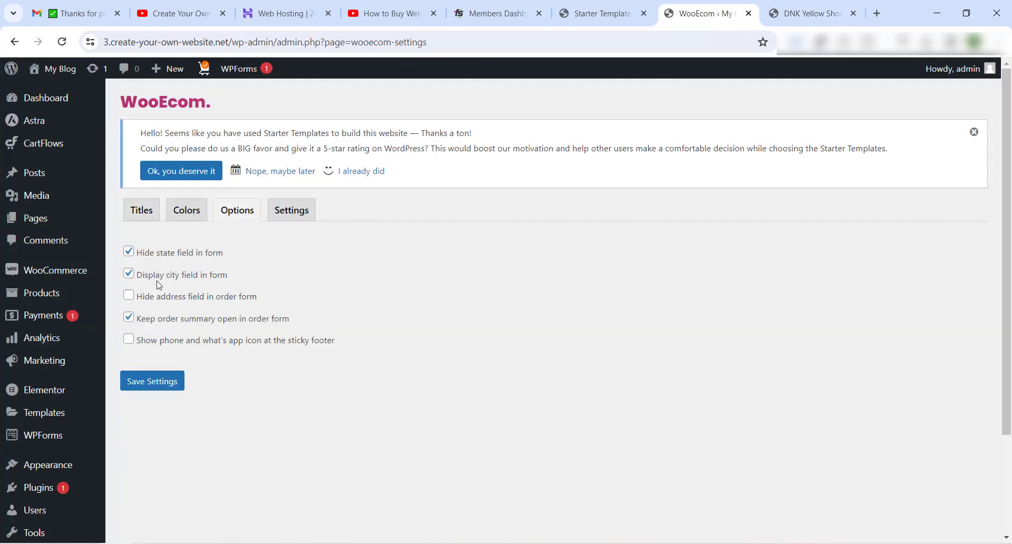
{"action": "left_click", "coordinate": [128, 274]}
Set the order form's information title to "WOOECOM BEST COD PLUGIN FOR WOOCOMEMRCE" and save the WooEcom settings.
{"action": "left_click", "coordinate": [187, 211]}
{"action": "left_click", "coordinate": [140, 217]}
{"action": "left_click_drag", "start_coordinate": [407, 257], "coordinate": [192, 256]}
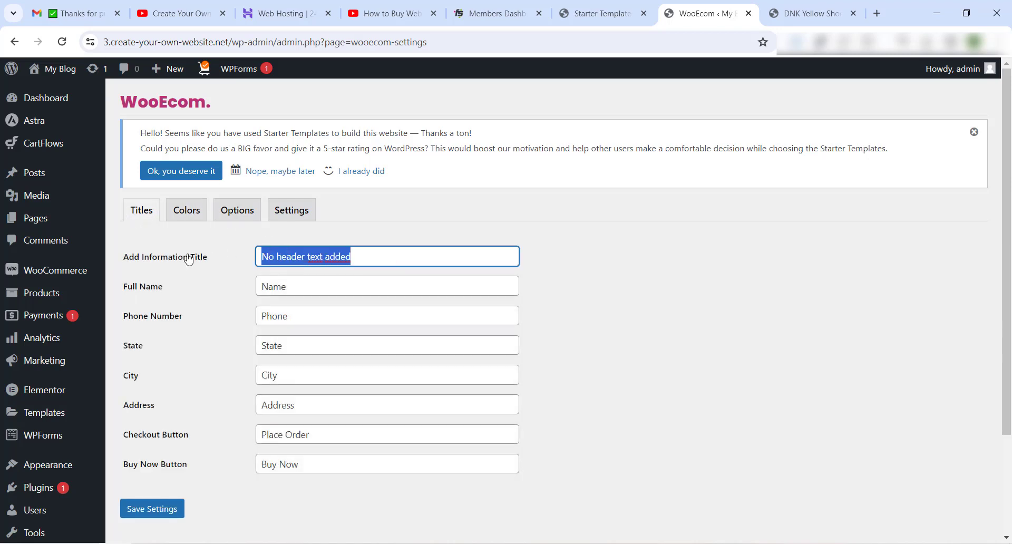
{"action": "type", "text": "W"}
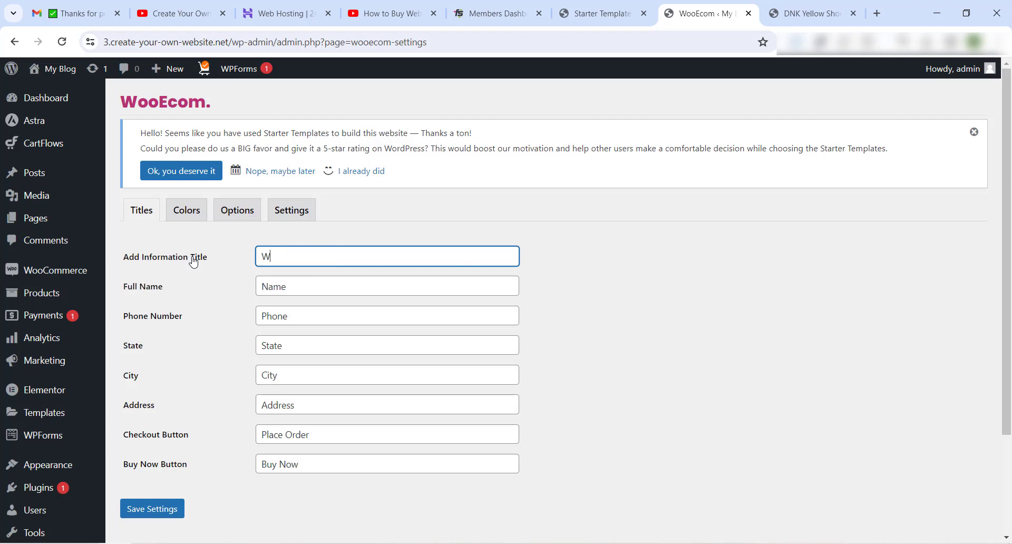
{"action": "type", "text": "OOECOM BEST COD PLUGOI"}
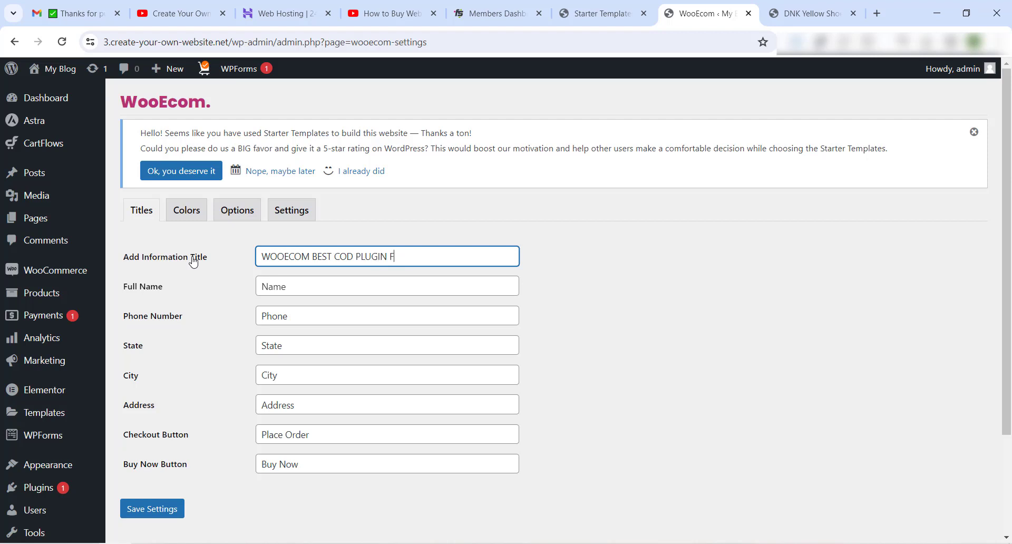
{"action": "type", "text": " FOR WOOCOMEMRCE"}
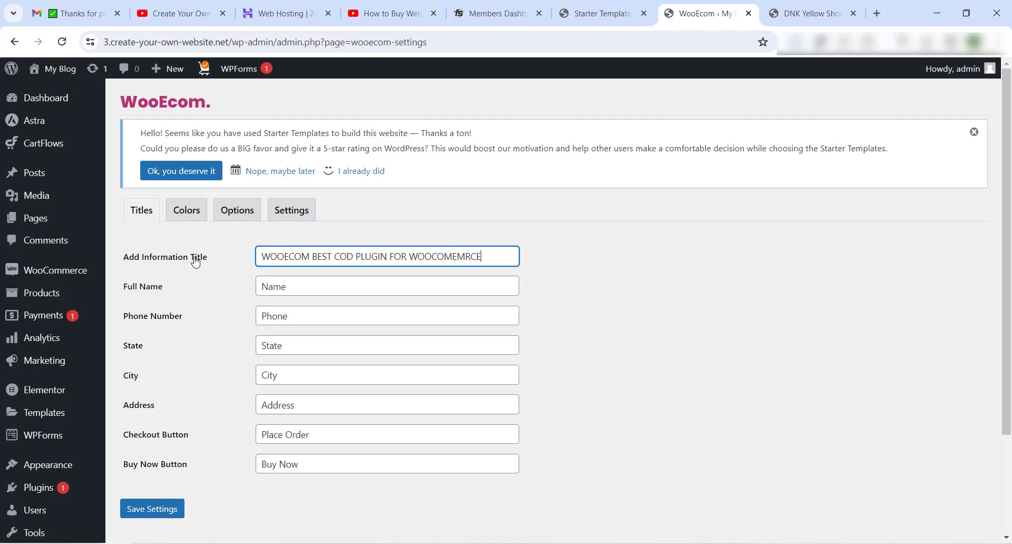
{"action": "left_click", "coordinate": [174, 508]}
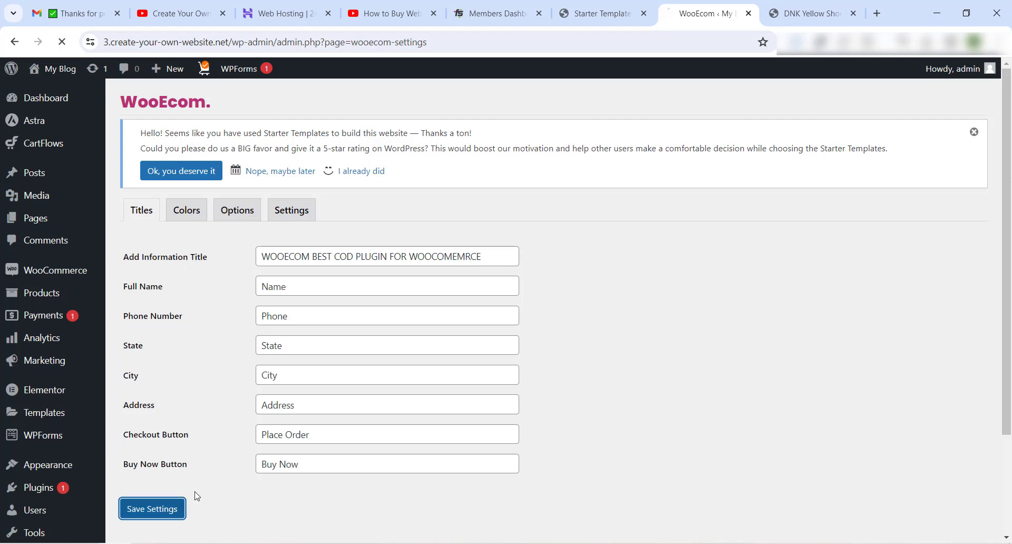
Reload the DNK Yellow Shoes product page and check the order form's header text and fields.
{"action": "left_click", "coordinate": [790, 17]}
{"action": "left_click", "coordinate": [55, 42]}
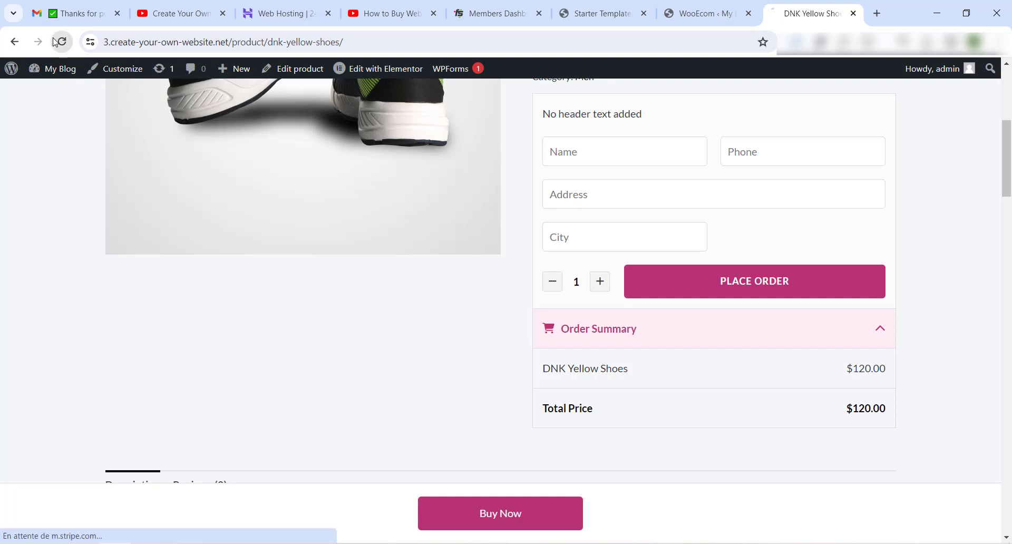
{"action": "scroll", "coordinate": [702, 173], "scroll_direction": "down", "scroll_amount": 1}
{"action": "scroll", "coordinate": [671, 152], "scroll_direction": "up", "scroll_amount": 1}
{"action": "left_click_drag", "start_coordinate": [552, 175], "coordinate": [841, 174]}
{"action": "left_click", "coordinate": [846, 180]}
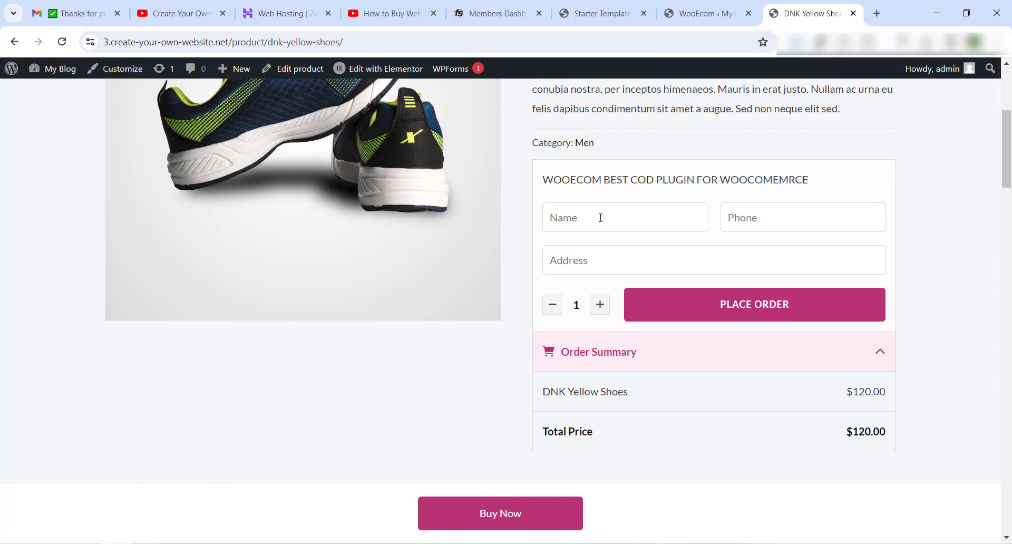
Increase the quantity of DNK Yellow Shoes in the order form to 6.
{"action": "left_click", "coordinate": [600, 310]}
{"action": "left_click", "coordinate": [599, 310]}
{"action": "left_click", "coordinate": [599, 310]}
{"action": "left_click", "coordinate": [599, 310]}
{"action": "left_click", "coordinate": [600, 310]}
Fill in the order form with the name WORDPRESS, a phone number and the address CREATE YOUR OWN WEBSITE, and place the order.
{"action": "left_click", "coordinate": [669, 213]}
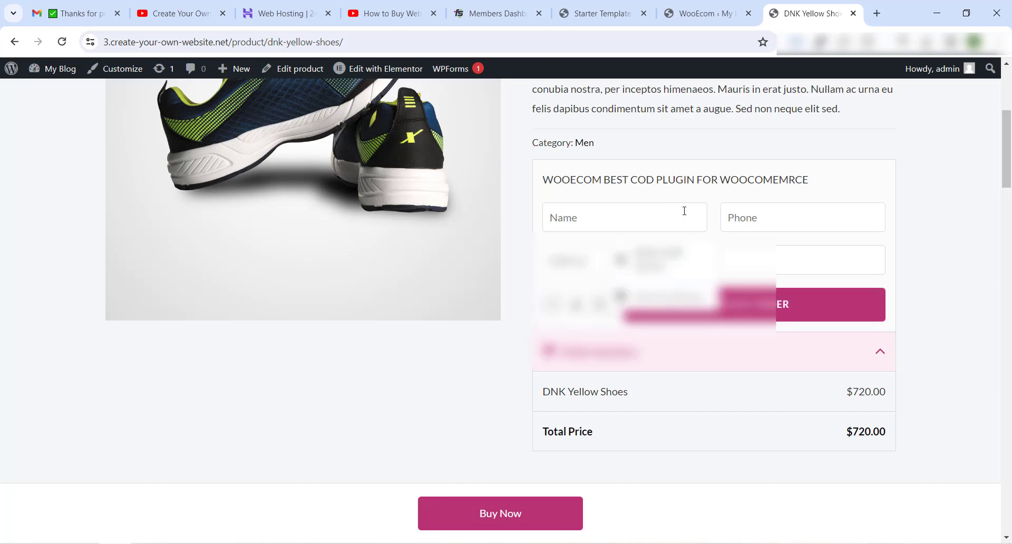
{"action": "type", "text": "WORDPRESS"}
{"action": "key", "text": "Tab"}
{"action": "type", "text": "0123456789"}
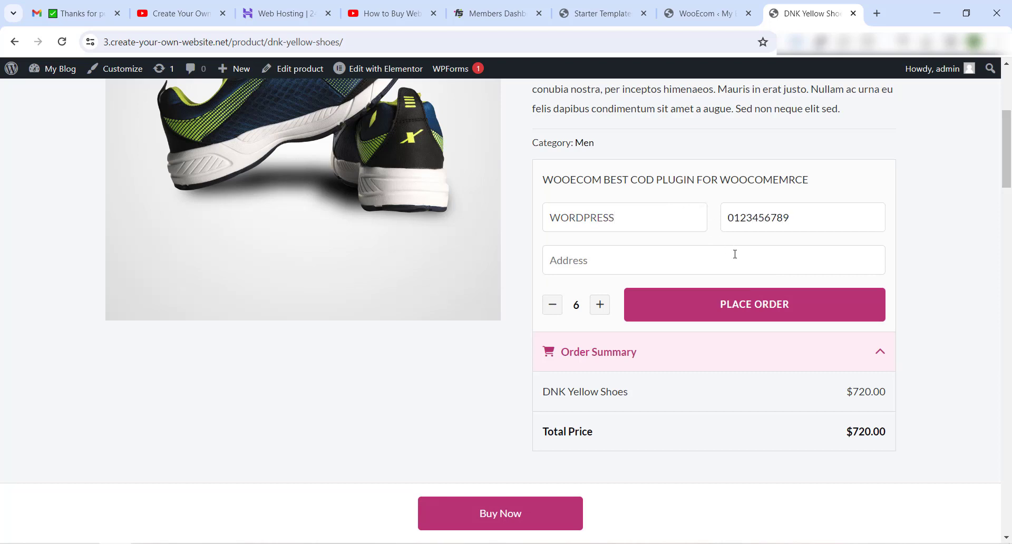
{"action": "left_click", "coordinate": [709, 255]}
{"action": "type", "text": "CREATE YOUR OWN WEBSITE"}
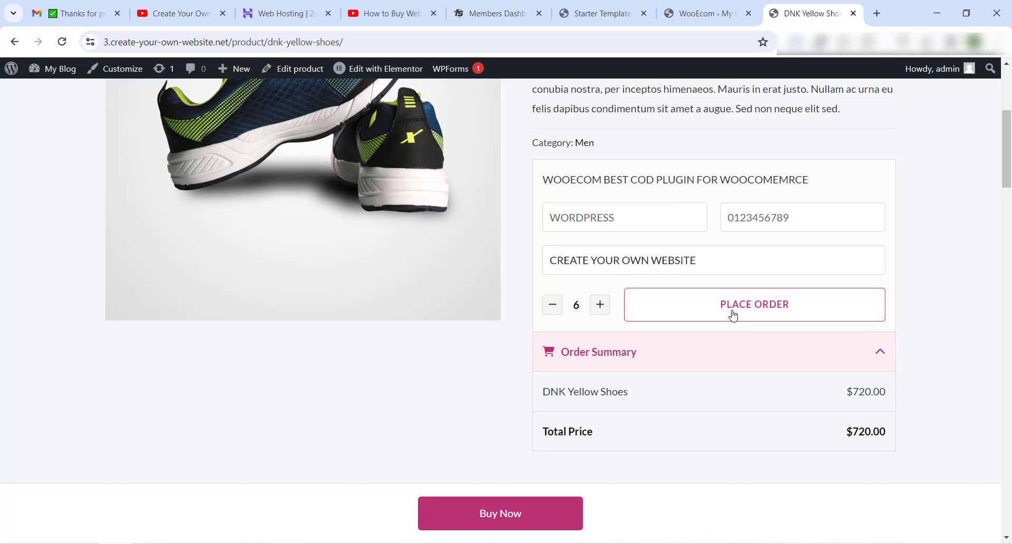
{"action": "left_click", "coordinate": [731, 313]}
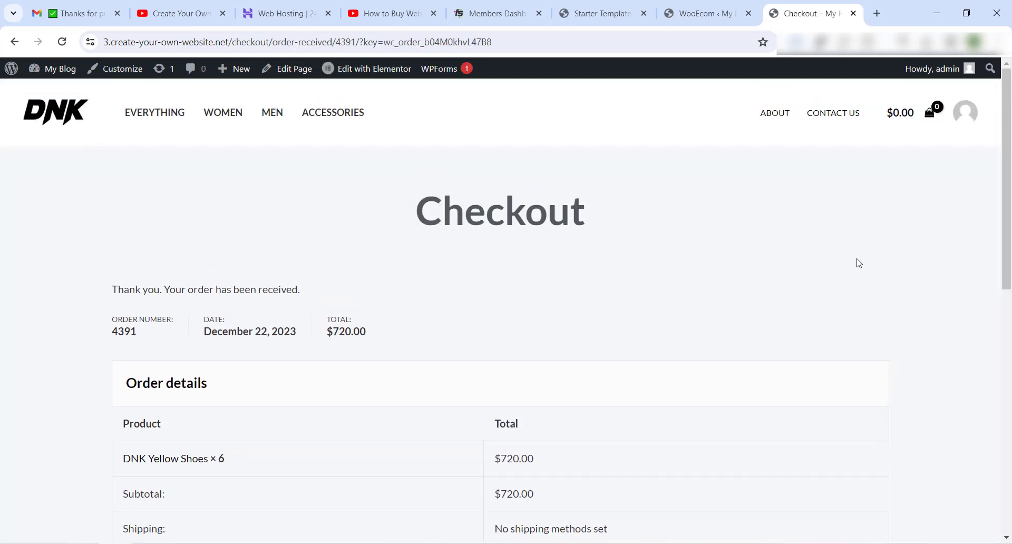
Go back to the WordPress dashboard and open the WooCommerce orders list.
{"action": "mouse_move", "coordinate": [68, 69]}
{"action": "left_click", "coordinate": [67, 93]}
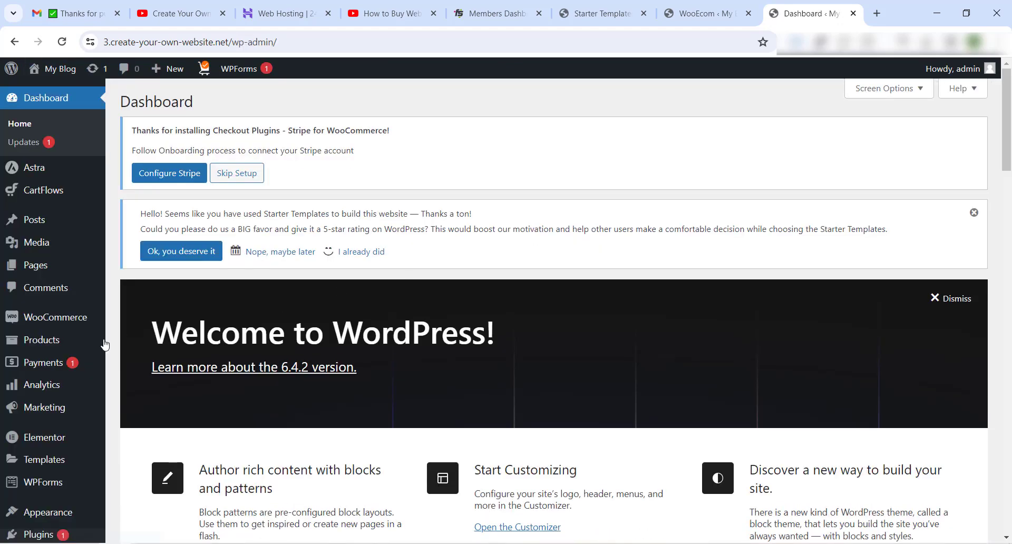
{"action": "mouse_move", "coordinate": [105, 319]}
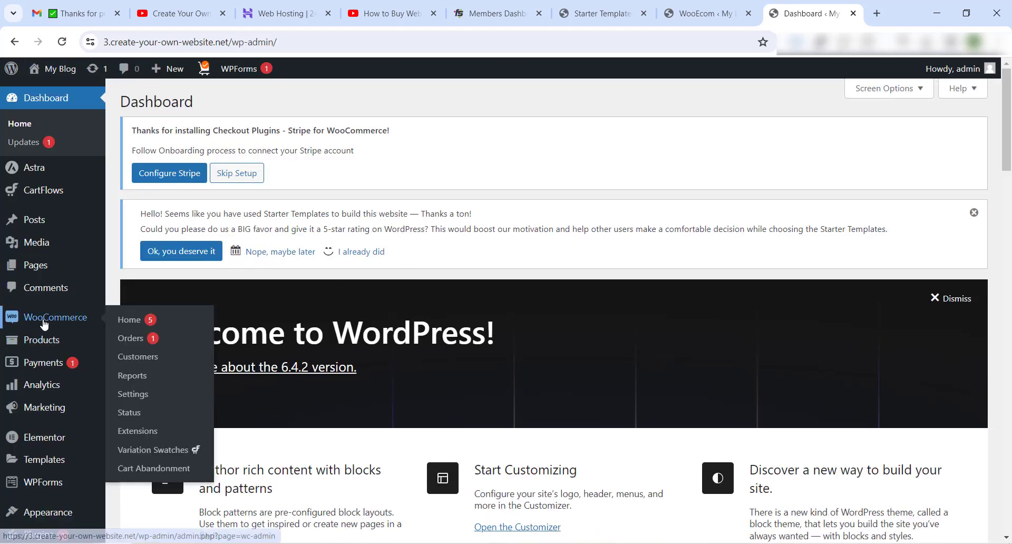
{"action": "left_click", "coordinate": [158, 337]}
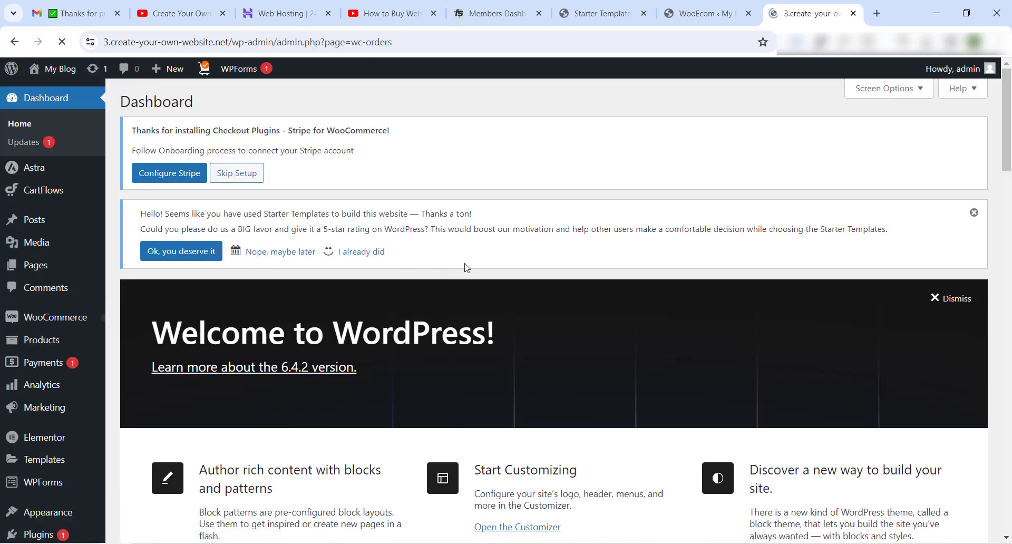